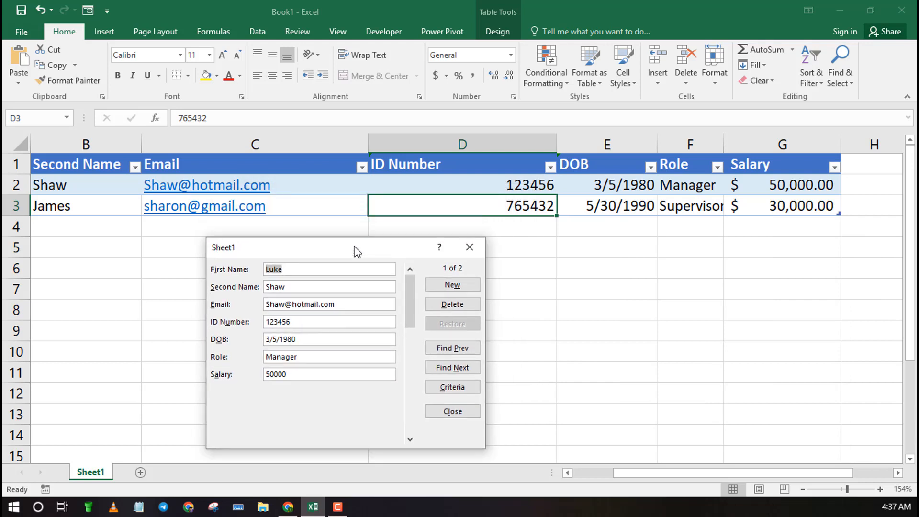
# Step: Start a new record in the data form and fill in the employee's first name, second name and e-mail address
pyautogui.click(451, 285)
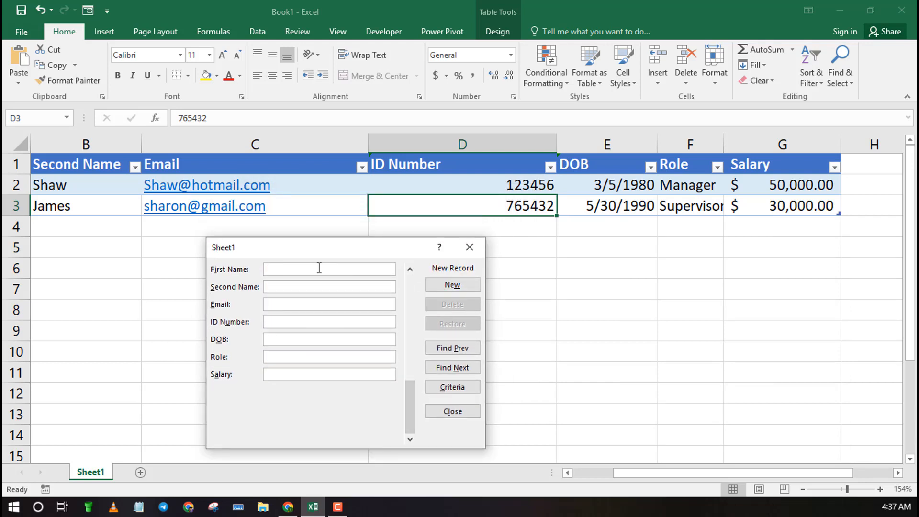
pyautogui.write('J')
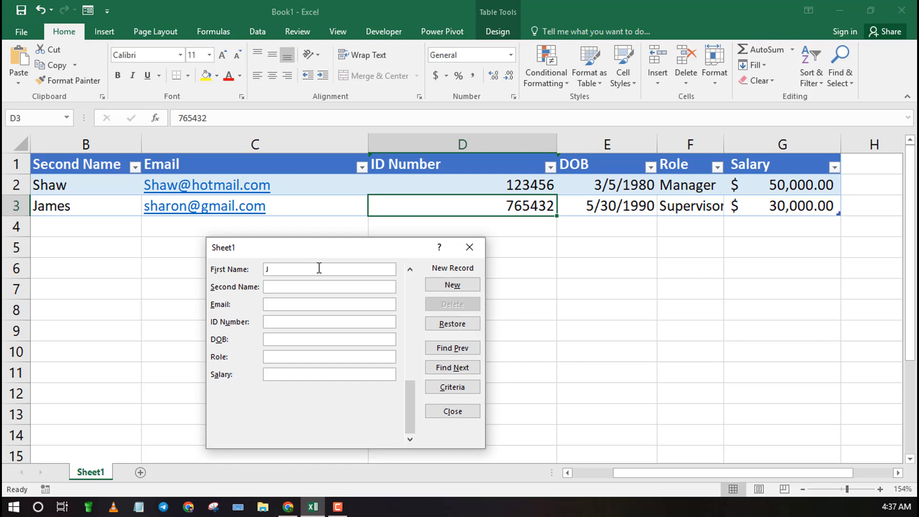
pyautogui.write('ohn')
pyautogui.click(312, 290)
pyautogui.write('Doe')
pyautogui.click(306, 305)
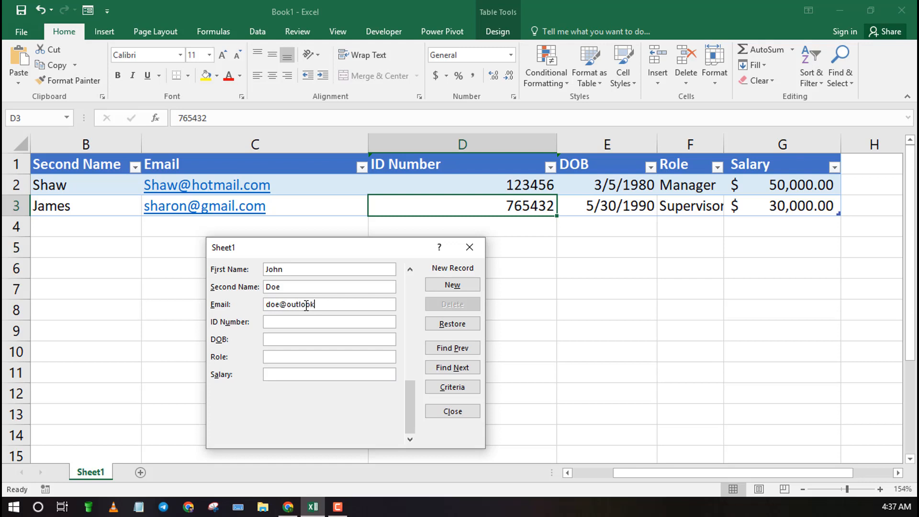
pyautogui.write('6543')
pyautogui.write('28')
pyautogui.write('4')
pyautogui.write('/6')
pyautogui.write('/1988')
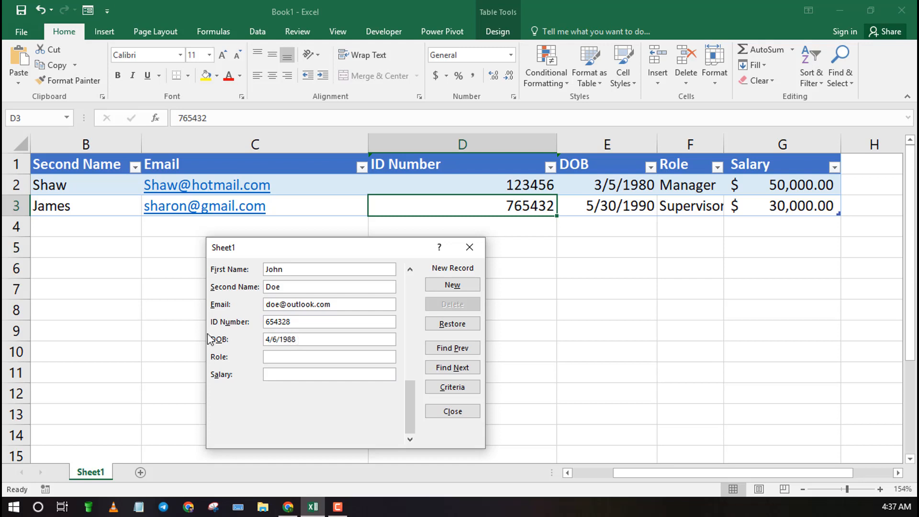
# Step: Set the record's role to Employee and salary to 10000, and add it to the table
pyautogui.click(300, 358)
pyautogui.write('Employ')
pyautogui.write('ee')
pyautogui.write('1000')
pyautogui.write('0')
pyautogui.click(453, 285)
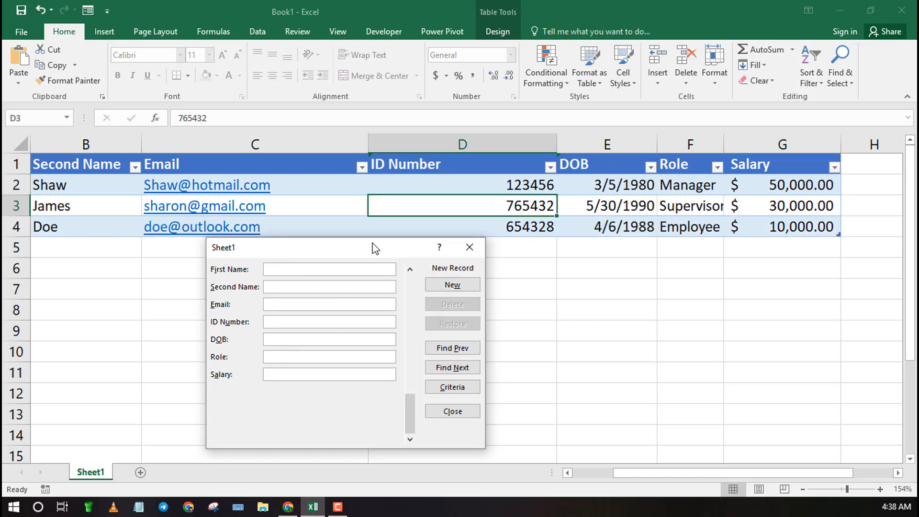
# Step: Begin another new record with the person's first name, second name and hotmail e-mail address
pyautogui.moveTo(375, 248); pyautogui.dragTo(362, 324)
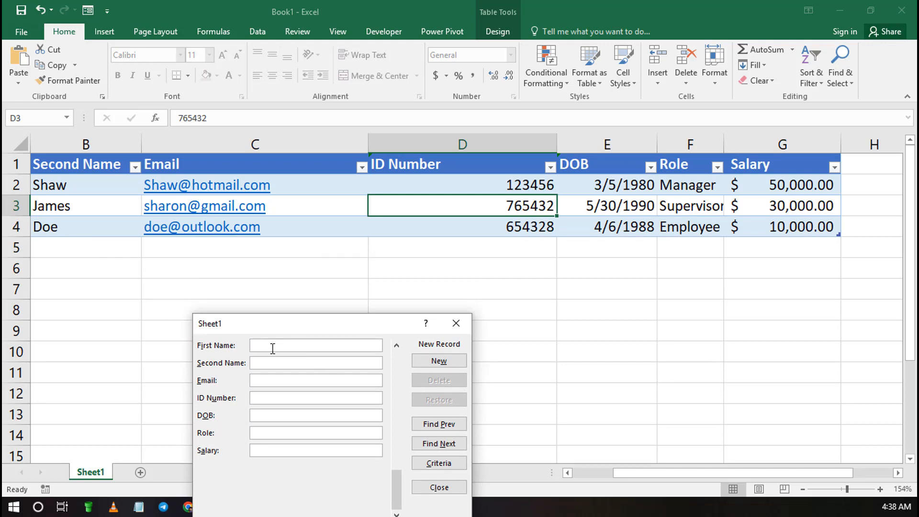
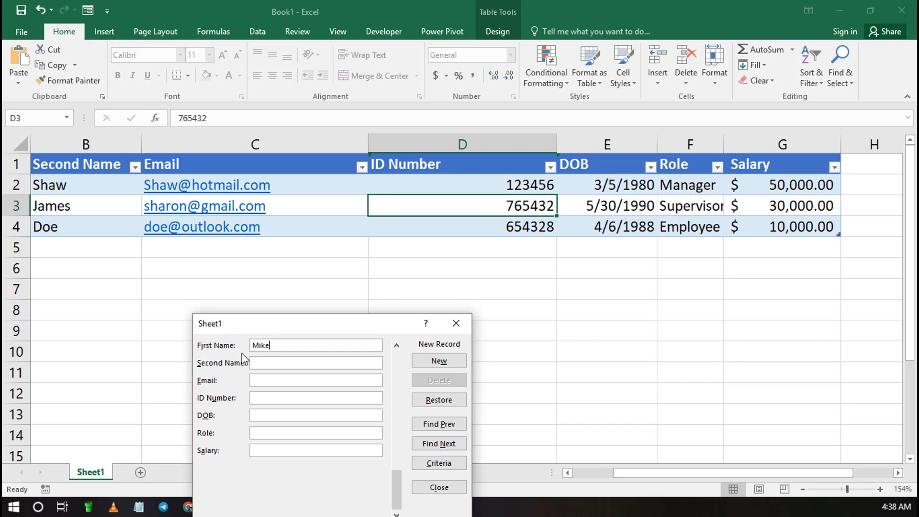
pyautogui.click(273, 363)
pyautogui.click(285, 380)
pyautogui.write('7')
pyautogui.write('54321')
# Step: Enter this record's ID number and date of birth
pyautogui.click(277, 415)
pyautogui.write('5')
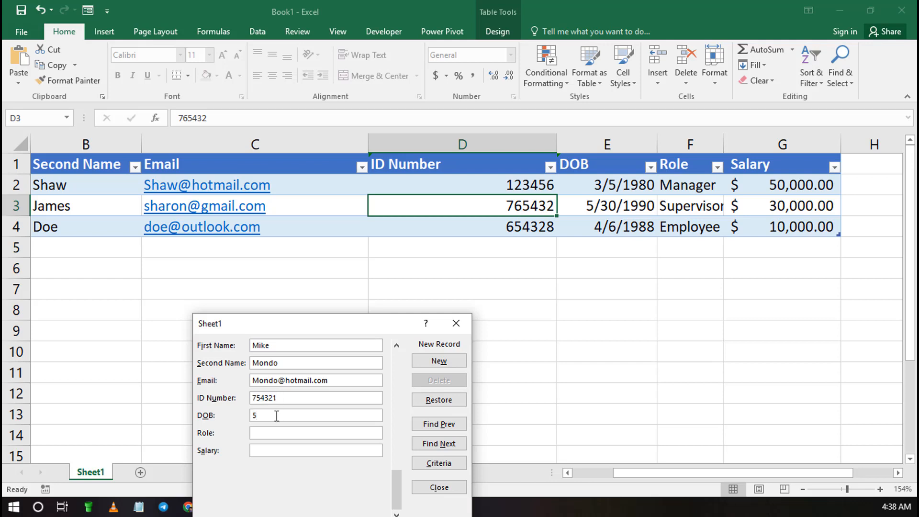
pyautogui.write('/7')
pyautogui.write('/1')
pyautogui.write('999')
pyautogui.write('ceo')
# Step: Set the role to ceo and the salary to 100000, and add the record to the table
pyautogui.click(270, 452)
pyautogui.write('100000')
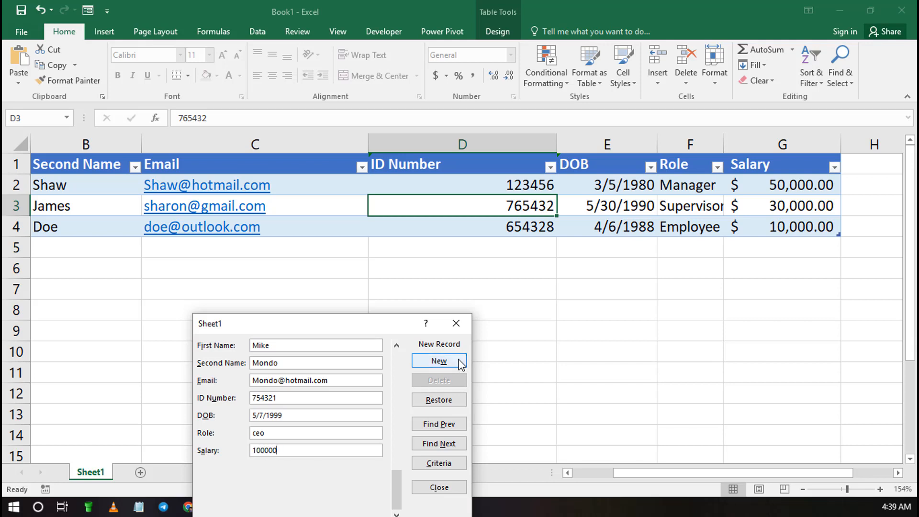
pyautogui.click(441, 362)
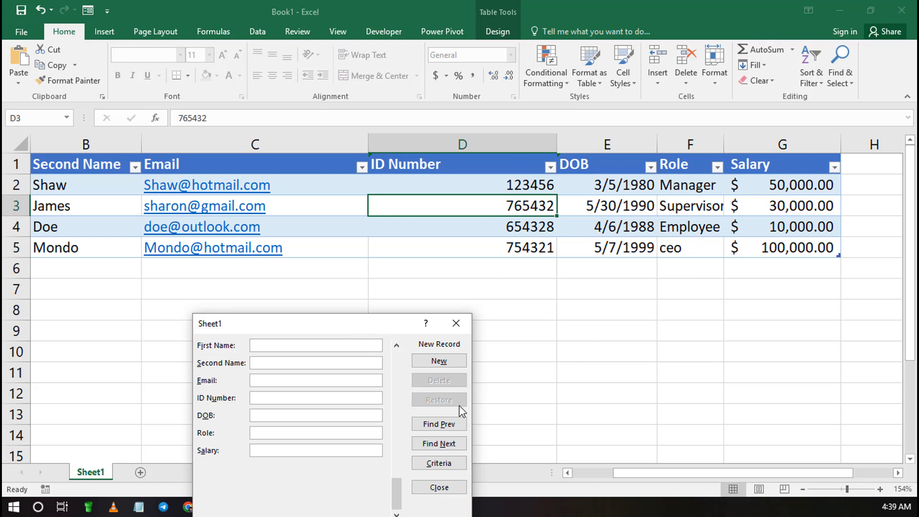
# Step: Try to lengthen the last record's ID number by one extra digit
pyautogui.click(446, 427)
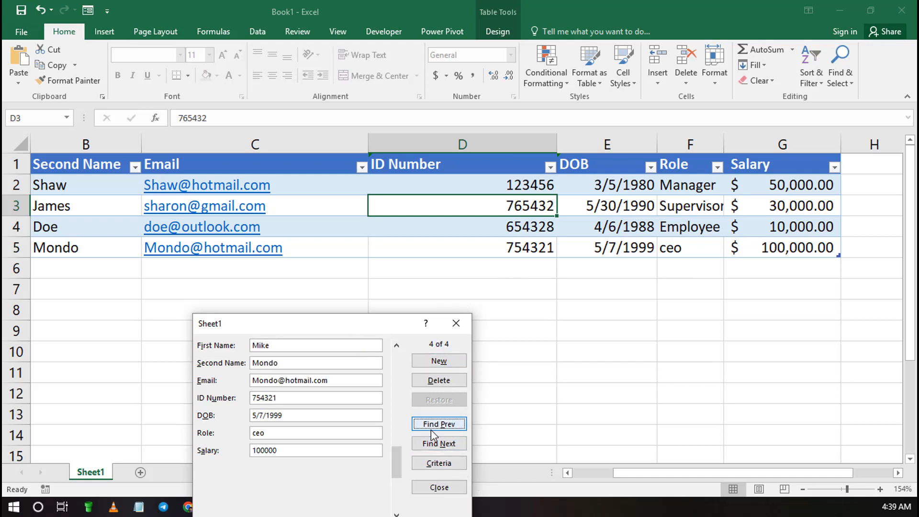
pyautogui.click(286, 399)
pyautogui.write('7')
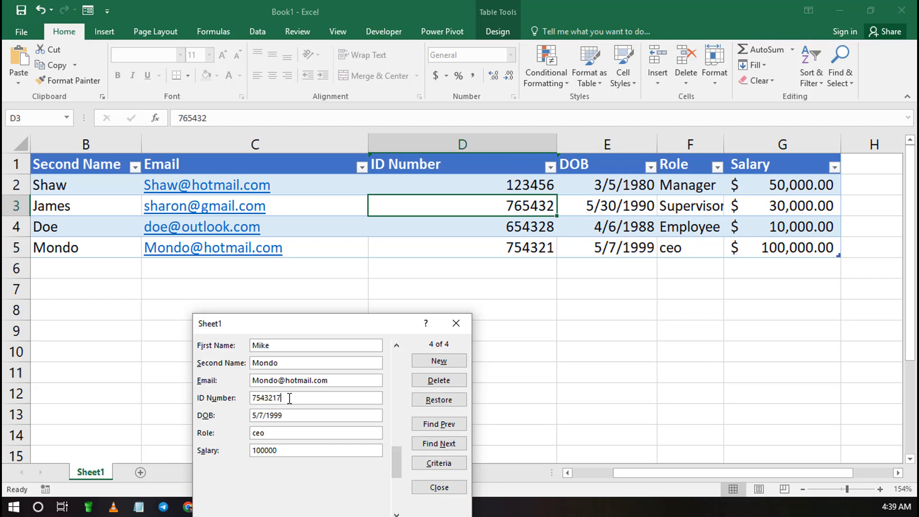
pyautogui.press('Return')
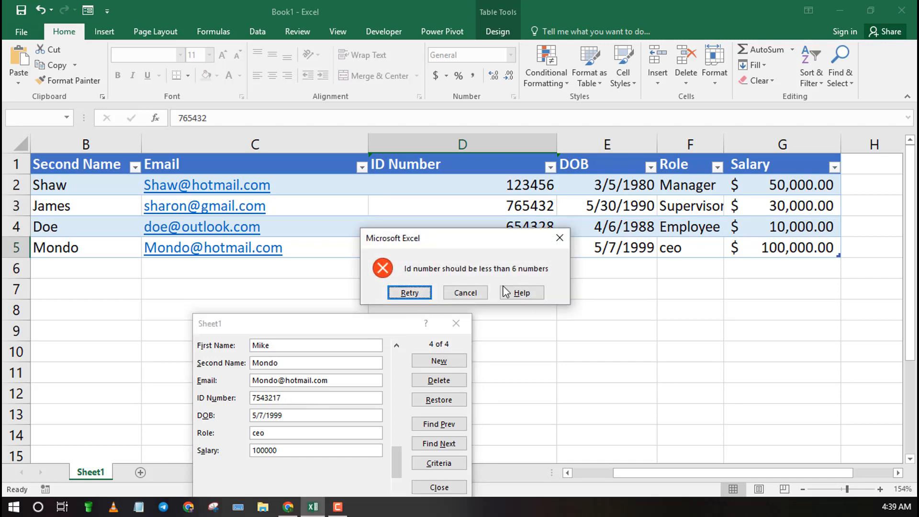
pyautogui.click(407, 294)
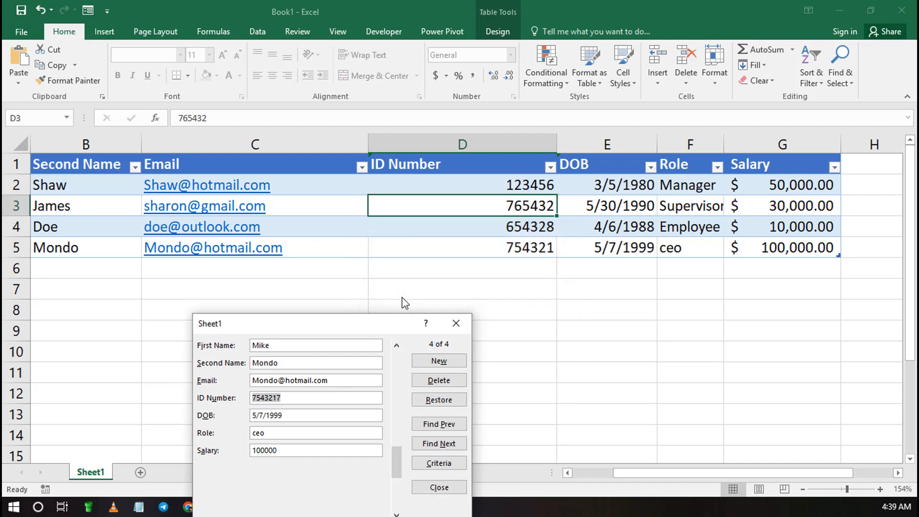
# Step: Remove the extra digit from the ID number and close the data form
pyautogui.click(289, 401)
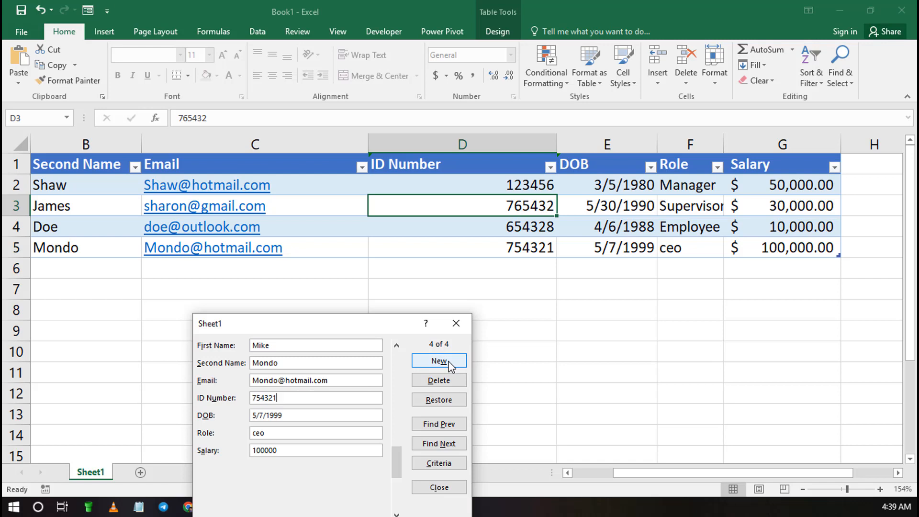
pyautogui.click(433, 365)
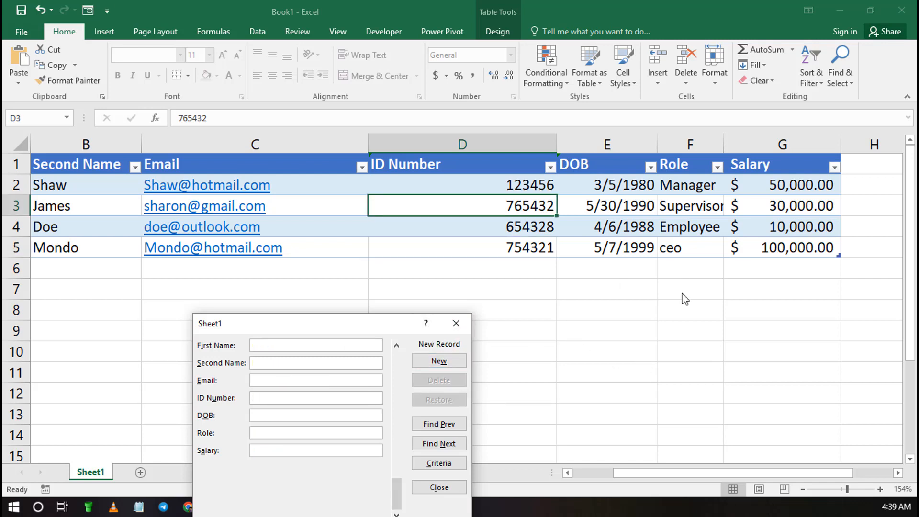
pyautogui.press('Escape')
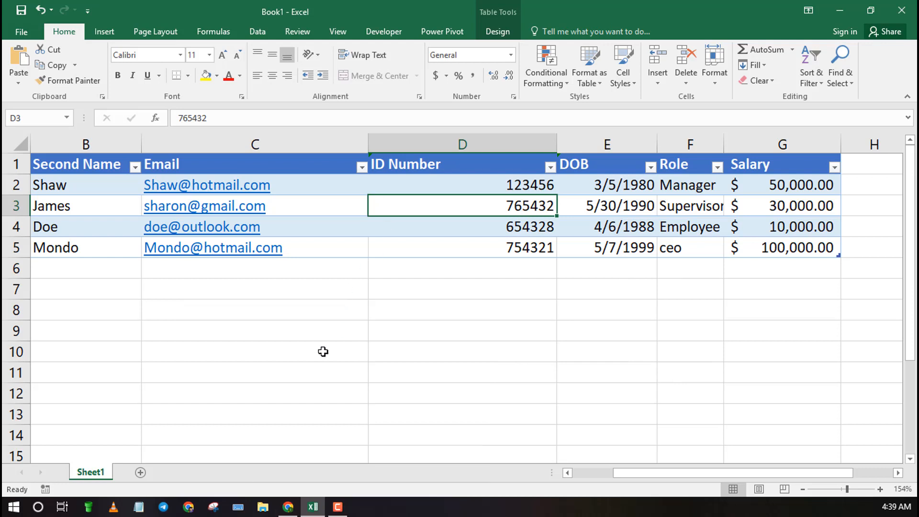
# Step: Add a new worksheet and zoom it to 154%
pyautogui.click(145, 474)
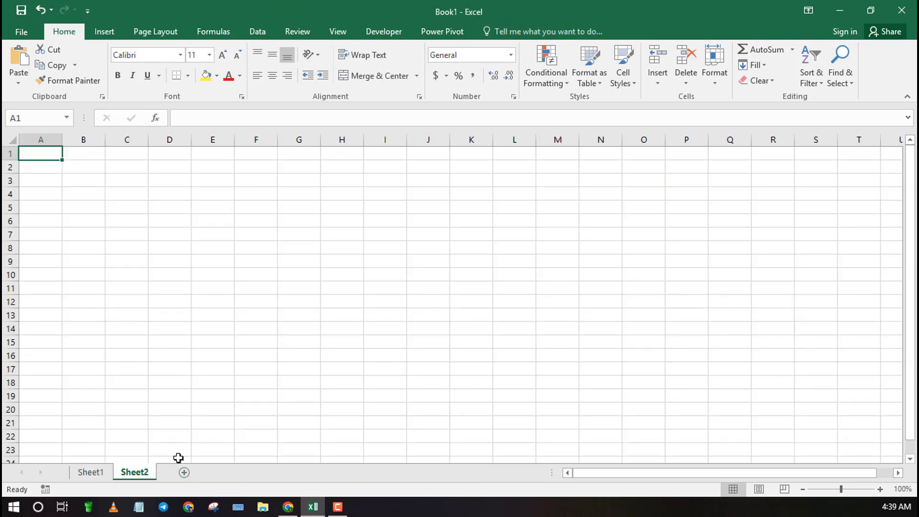
pyautogui.click(172, 249)
pyautogui.click(848, 490)
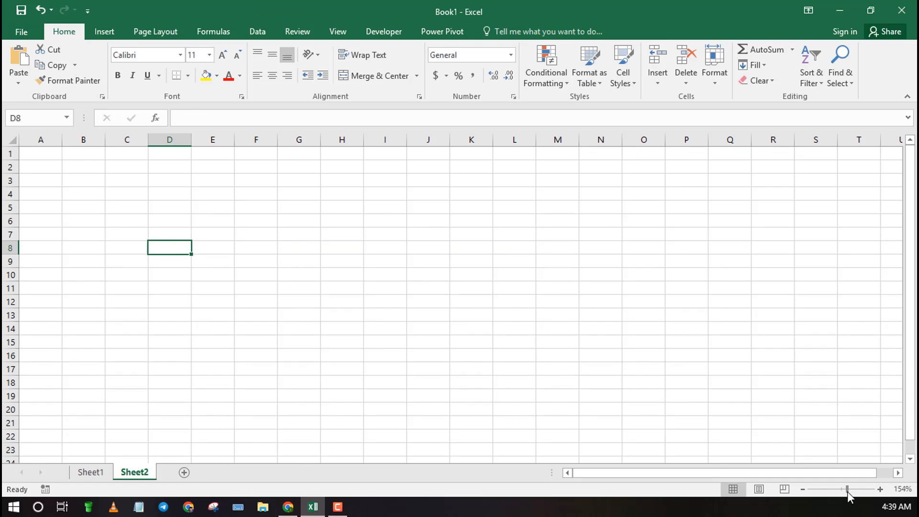
pyautogui.click(363, 291)
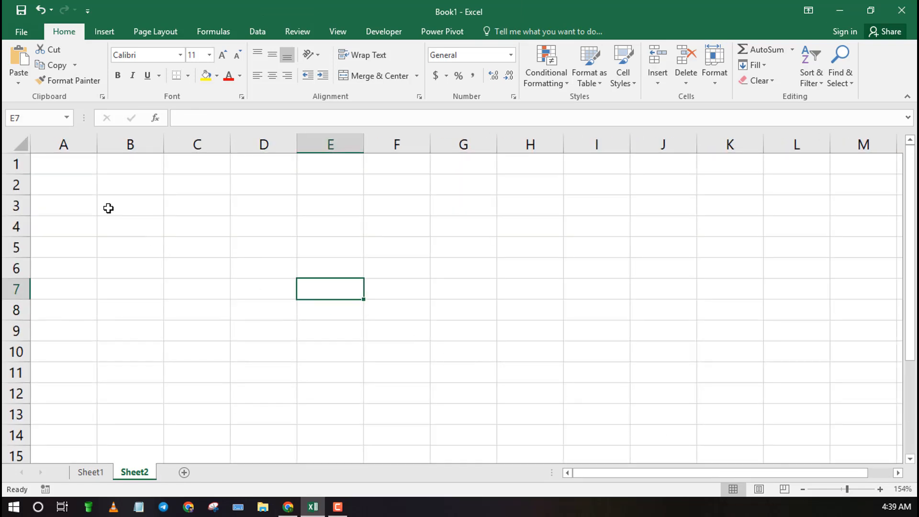
pyautogui.click(72, 172)
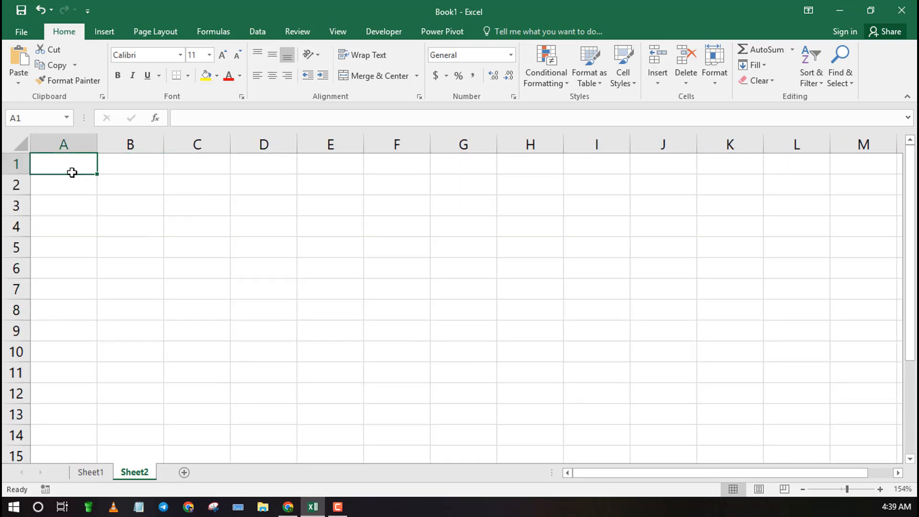
# Step: Enter the header First Name in A1 and widen column A to fit it
pyautogui.write('Firs')
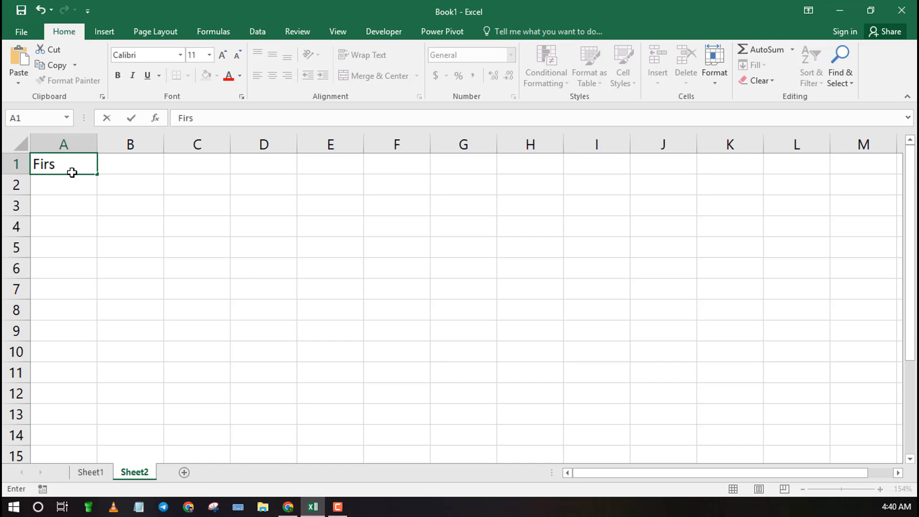
pyautogui.write('t Name')
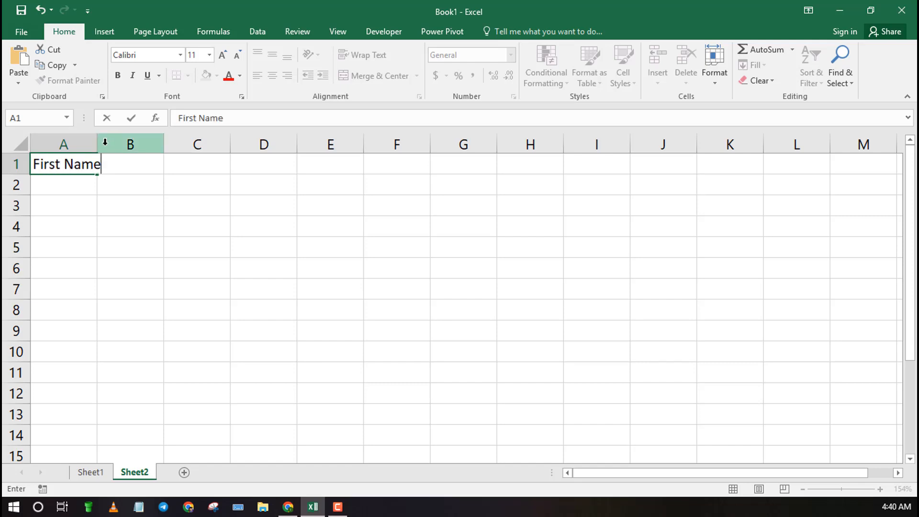
pyautogui.click(117, 217)
pyautogui.moveTo(99, 150); pyautogui.dragTo(158, 150)
pyautogui.click(192, 159)
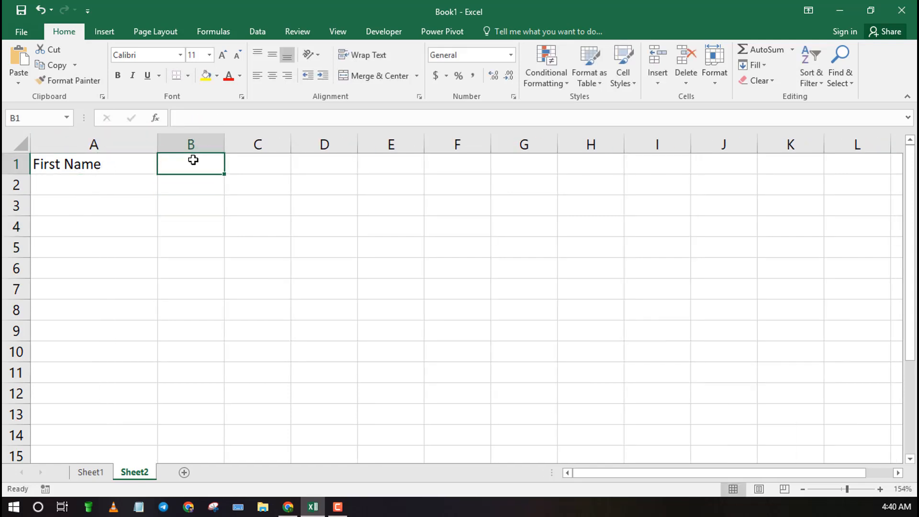
# Step: Enter the header Second Name in B1 and widen column B to fit it
pyautogui.write('Second Name')
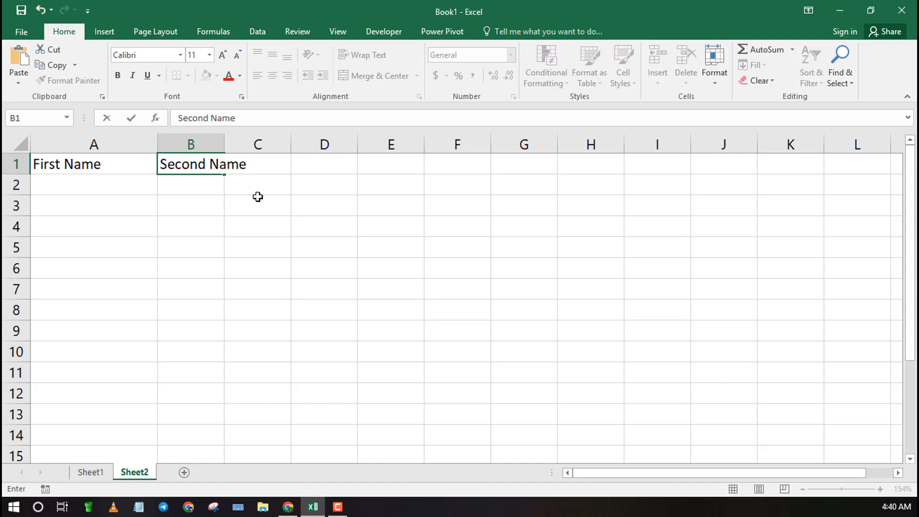
pyautogui.click(256, 232)
pyautogui.moveTo(223, 137); pyautogui.dragTo(287, 144)
pyautogui.click(317, 159)
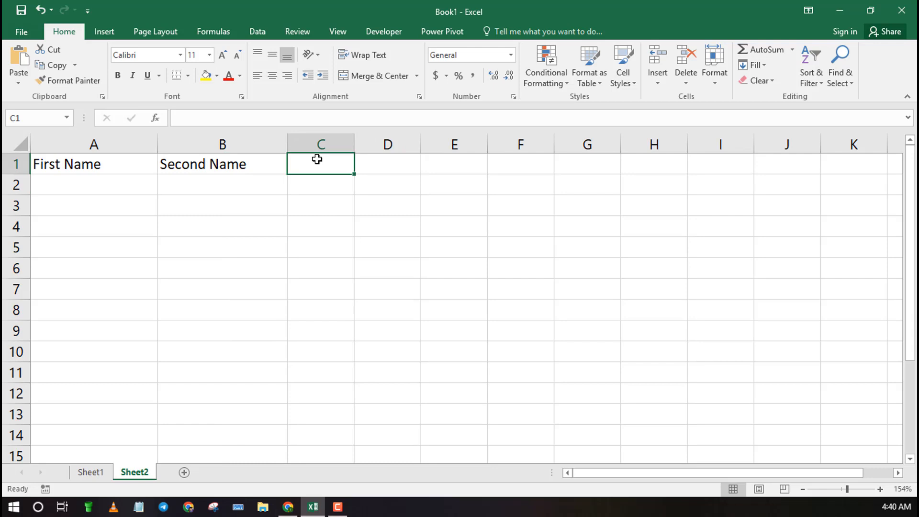
# Step: Enter the header Email in C1 and widen column C slightly
pyautogui.write('Email')
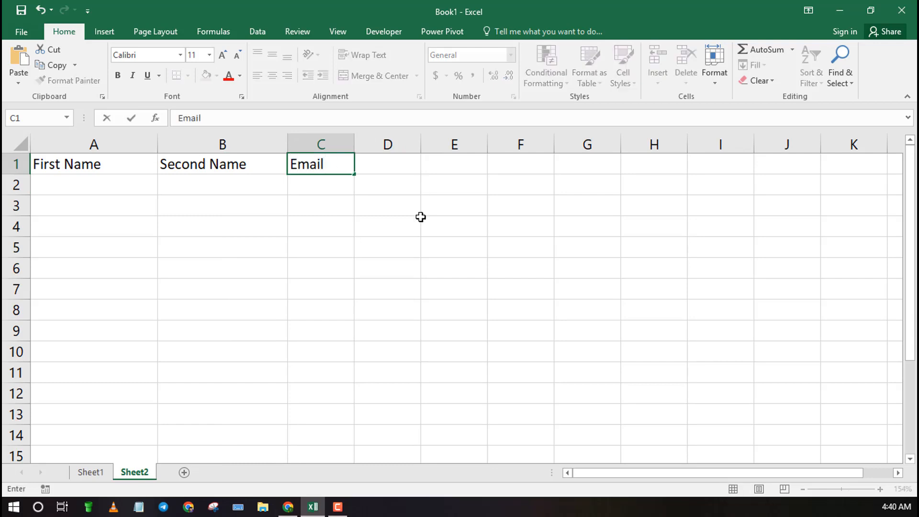
pyautogui.click(420, 217)
pyautogui.moveTo(354, 144); pyautogui.dragTo(380, 145)
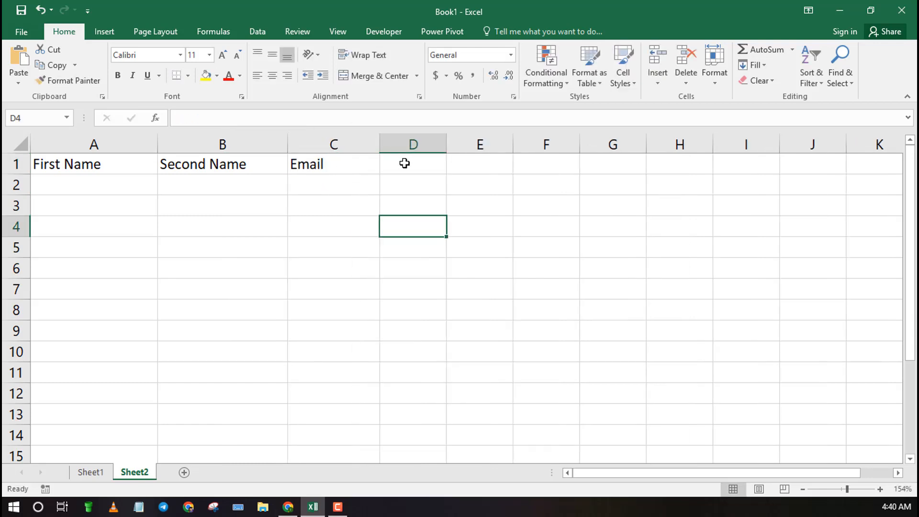
pyautogui.click(405, 163)
# Step: Enter the header DOB in D1
pyautogui.write('DON')
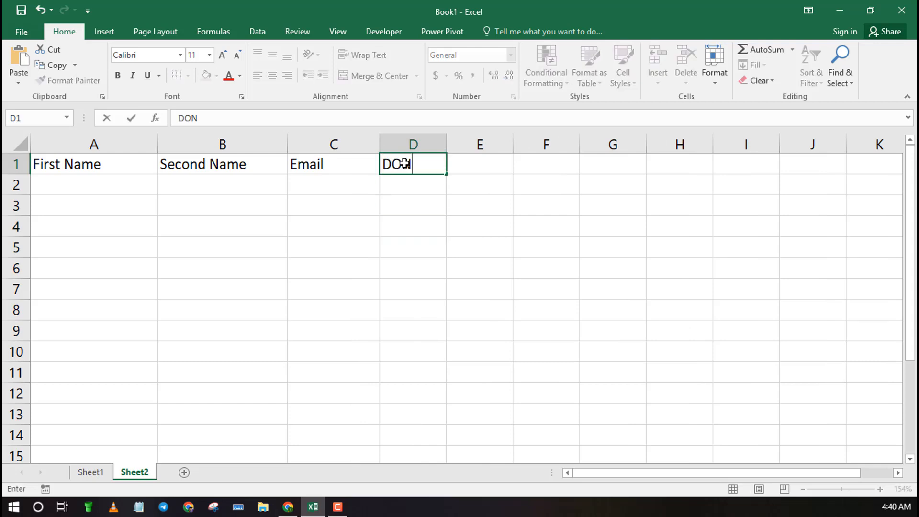
pyautogui.press('BackSpace')
pyautogui.write('B')
pyautogui.click(382, 206)
pyautogui.press('Down')
pyautogui.moveTo(449, 149); pyautogui.dragTo(449, 146)
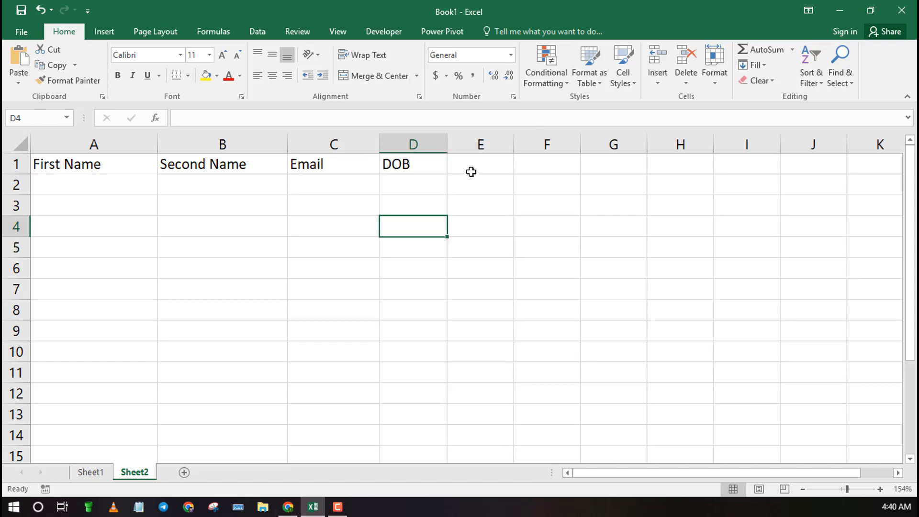
pyautogui.click(471, 172)
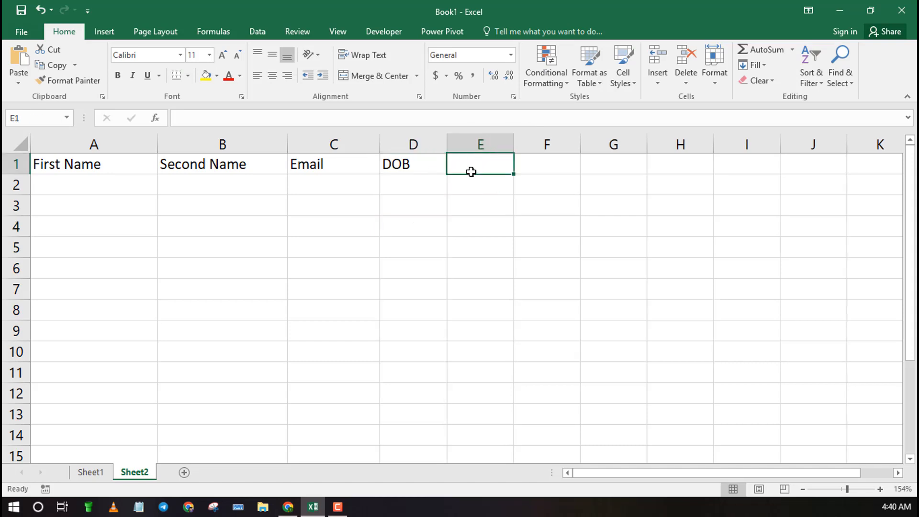
# Step: Enter the headers ID in E1 and Salary in F1
pyautogui.write('ID')
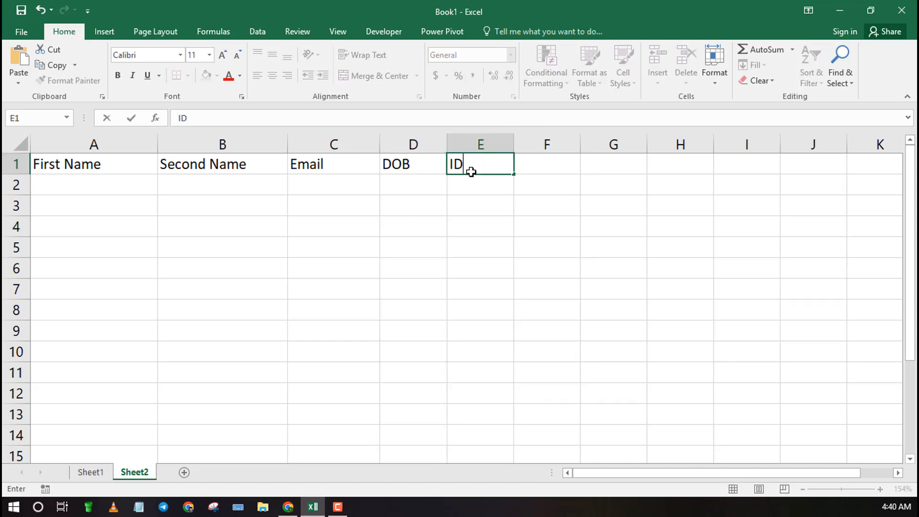
pyautogui.click(398, 233)
pyautogui.click(549, 164)
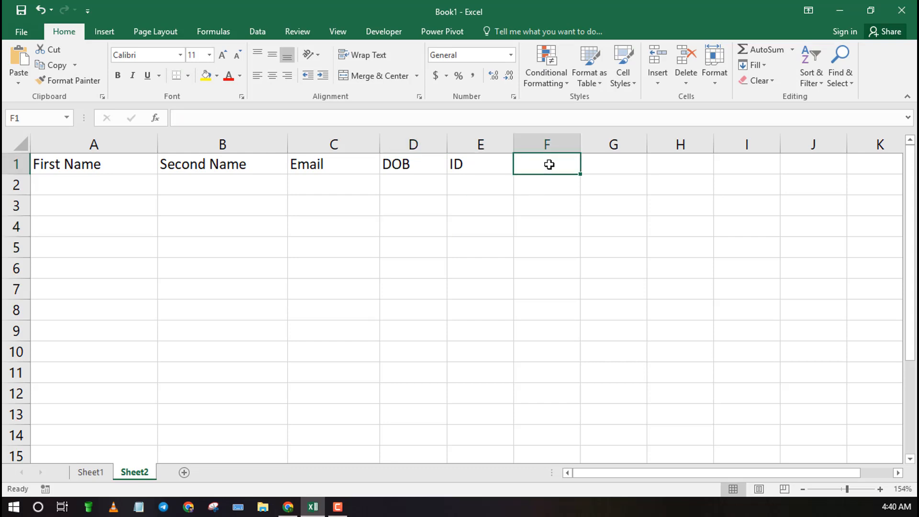
pyautogui.write('Salar')
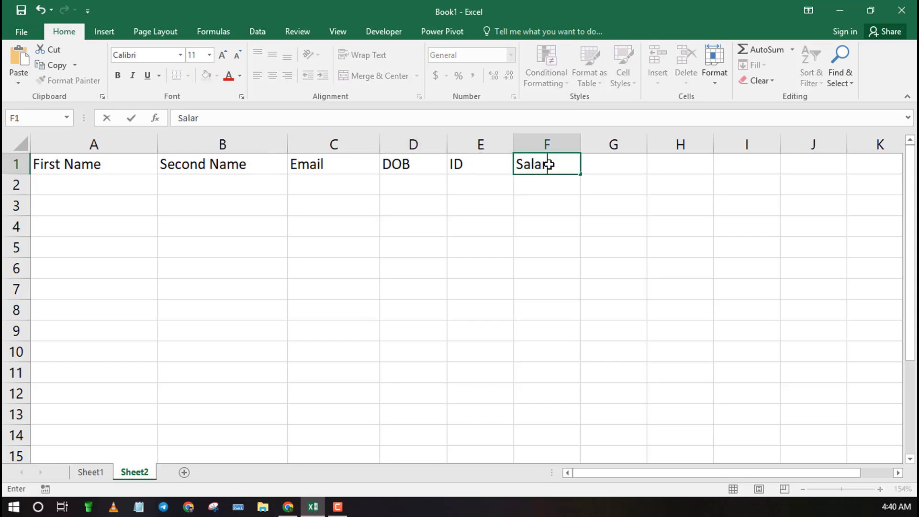
pyautogui.write('y')
pyautogui.click(87, 192)
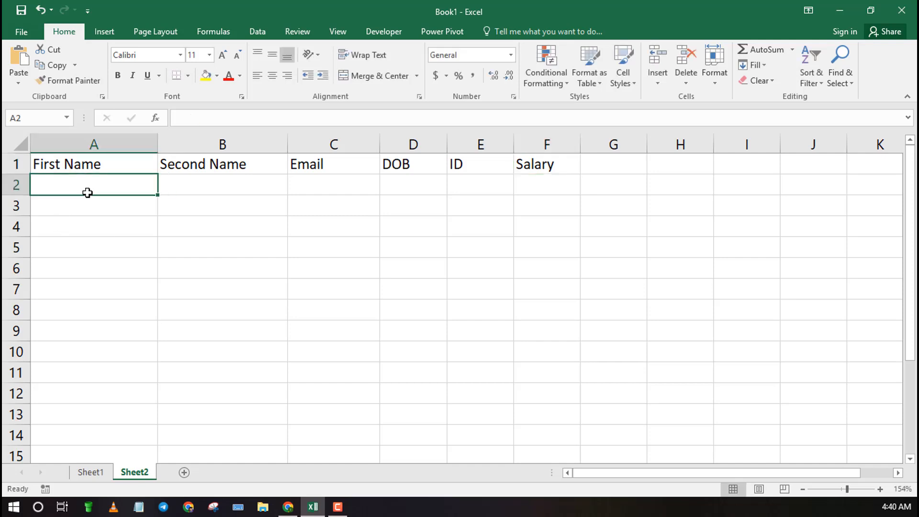
# Step: Enter the sample employee's first name in A2 and second name in B2
pyautogui.write('John')
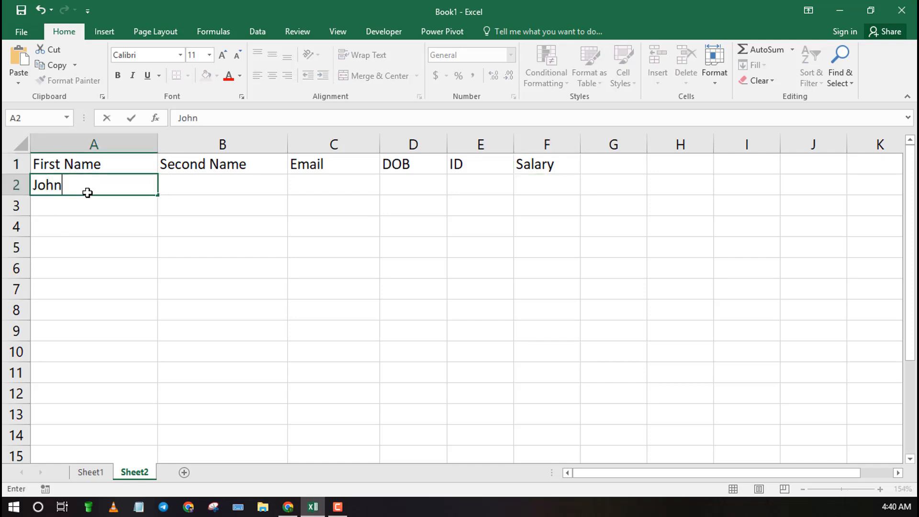
pyautogui.click(187, 189)
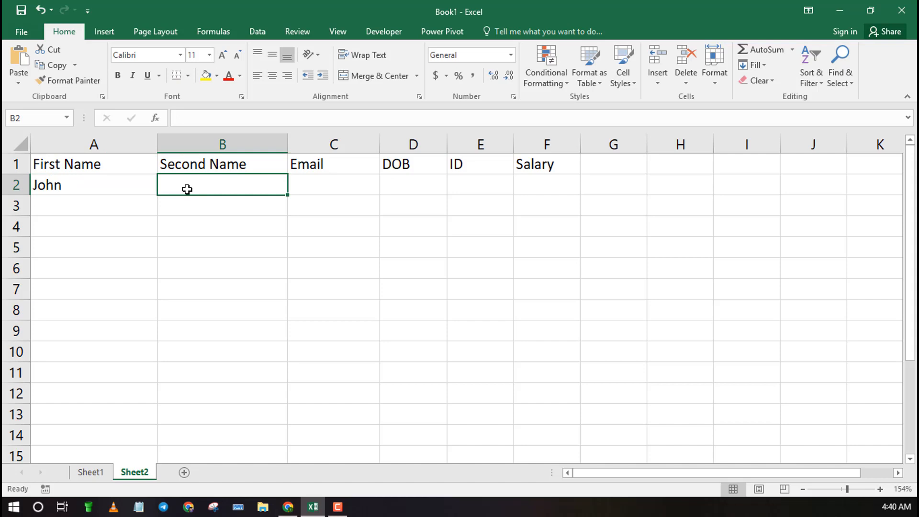
pyautogui.write('Doe')
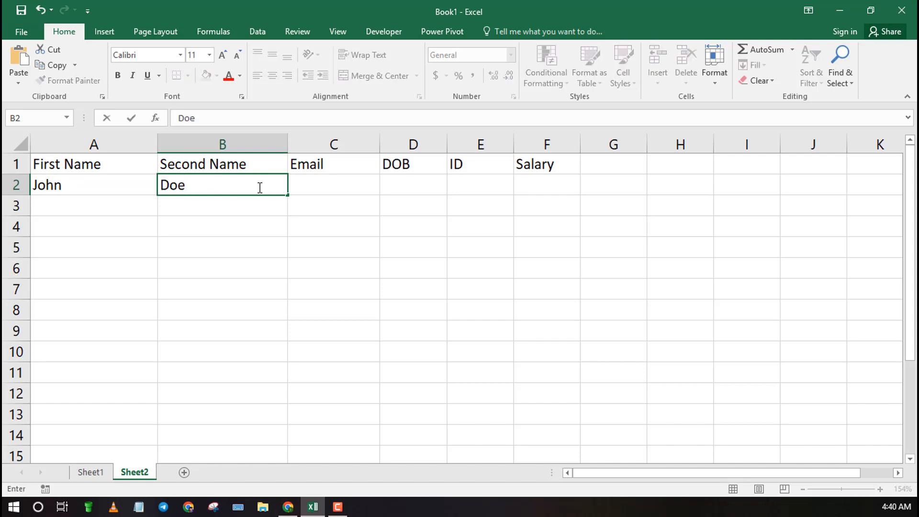
# Step: Fill in the employee's e-mail address in C2 and widen column C to fit it
pyautogui.click(338, 184)
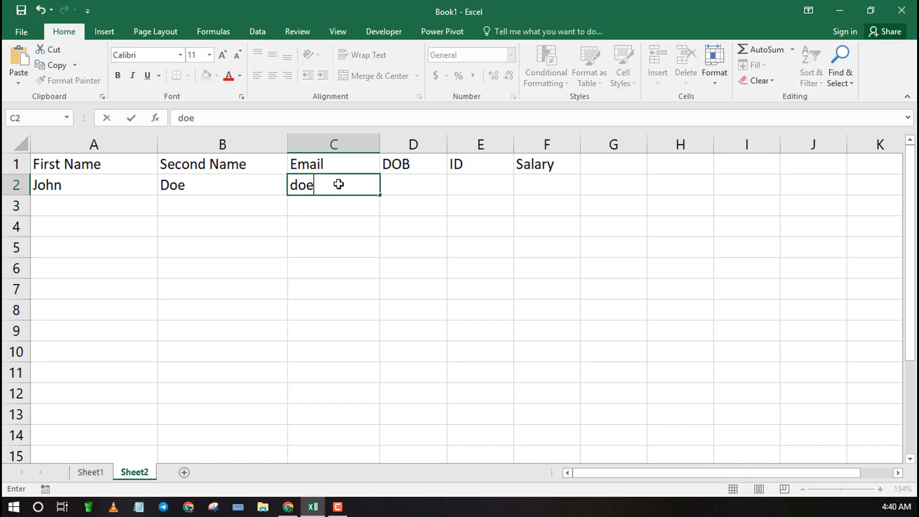
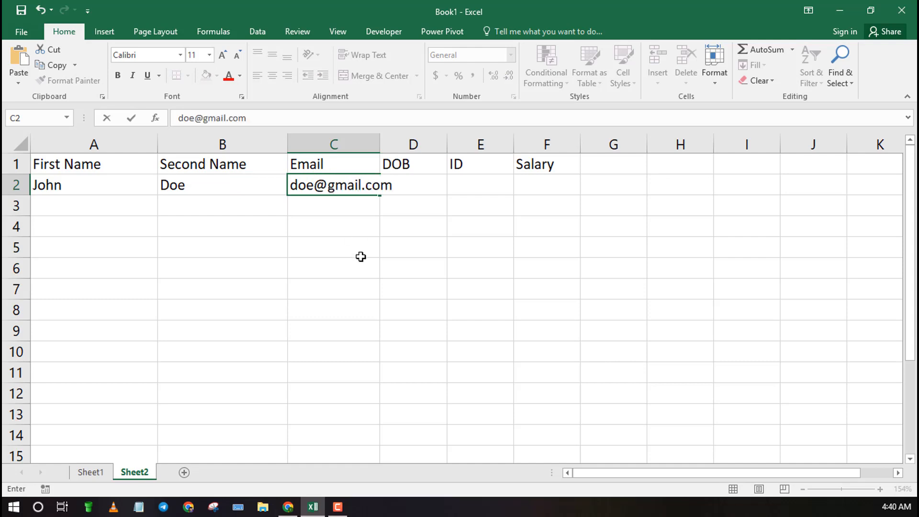
pyautogui.click(361, 257)
pyautogui.moveTo(378, 144); pyautogui.dragTo(428, 148)
# Step: Enter a numeric value in D2 under DOB
pyautogui.click(437, 180)
pyautogui.write('333')
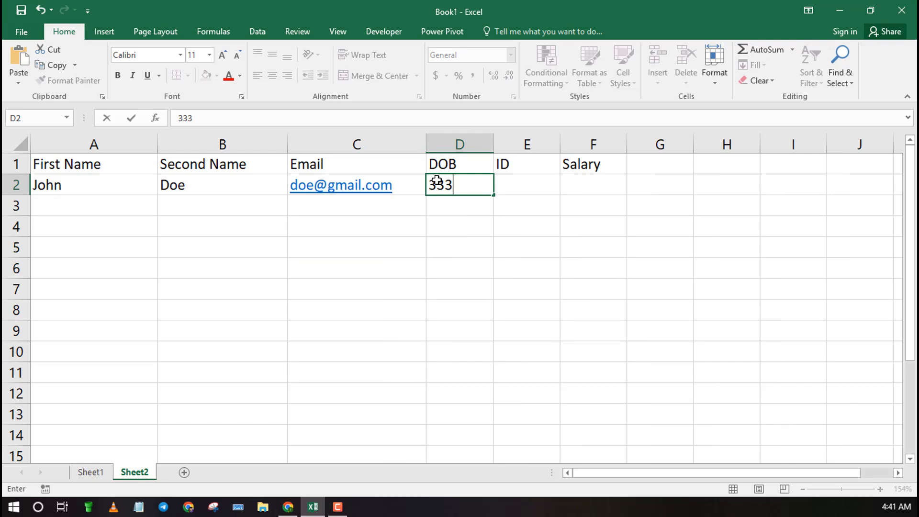
pyautogui.write('555')
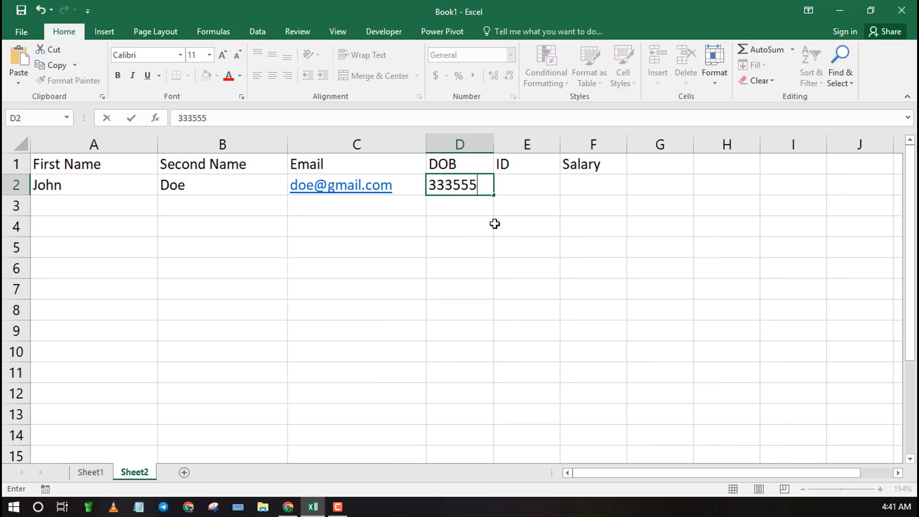
pyautogui.click(474, 223)
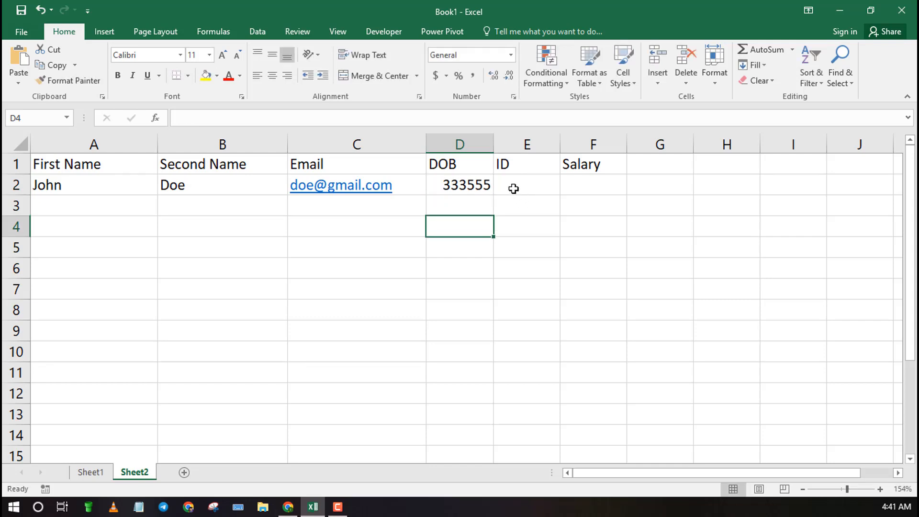
# Step: Replace D2's content with the employee's date of birth in month/day/year form
pyautogui.doubleClick(490, 187)
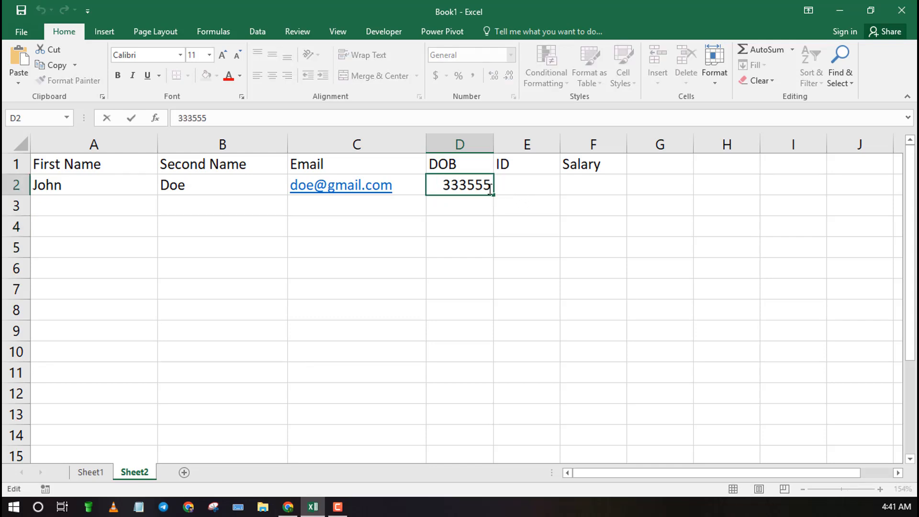
pyautogui.moveTo(490, 187); pyautogui.dragTo(430, 189)
pyautogui.press('BackSpace')
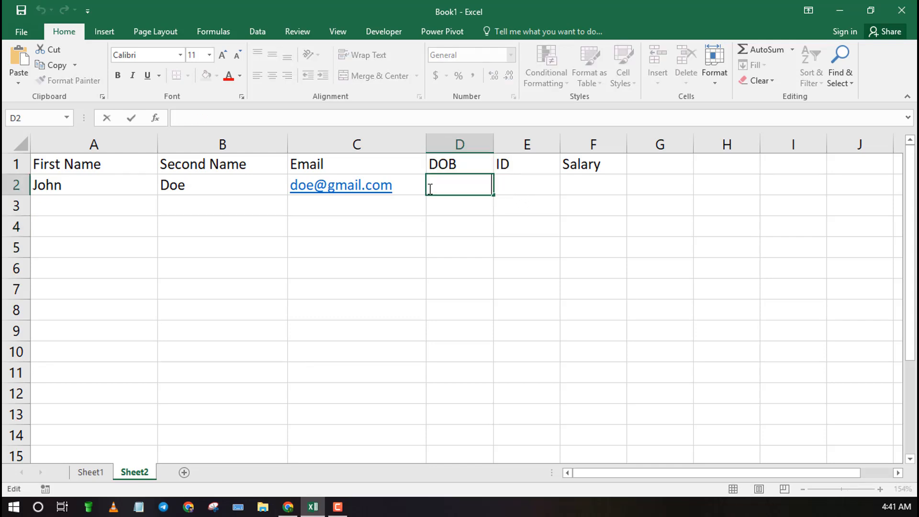
pyautogui.write('3/5/1')
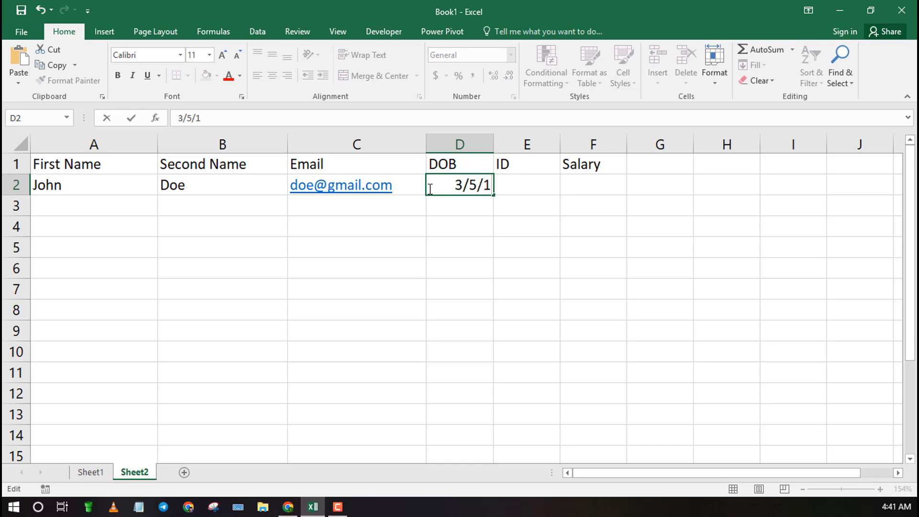
pyautogui.write('990')
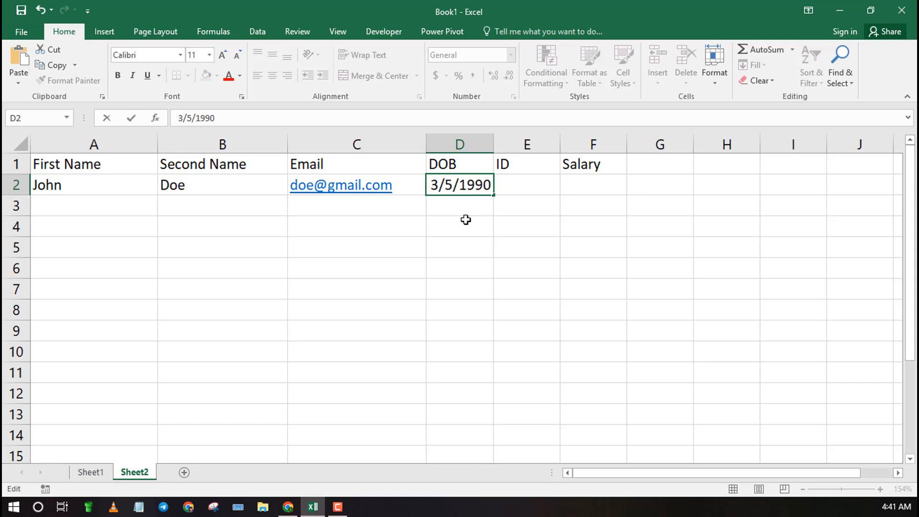
pyautogui.click(477, 252)
# Step: Enter the employee's ID number in E2
pyautogui.doubleClick(506, 189)
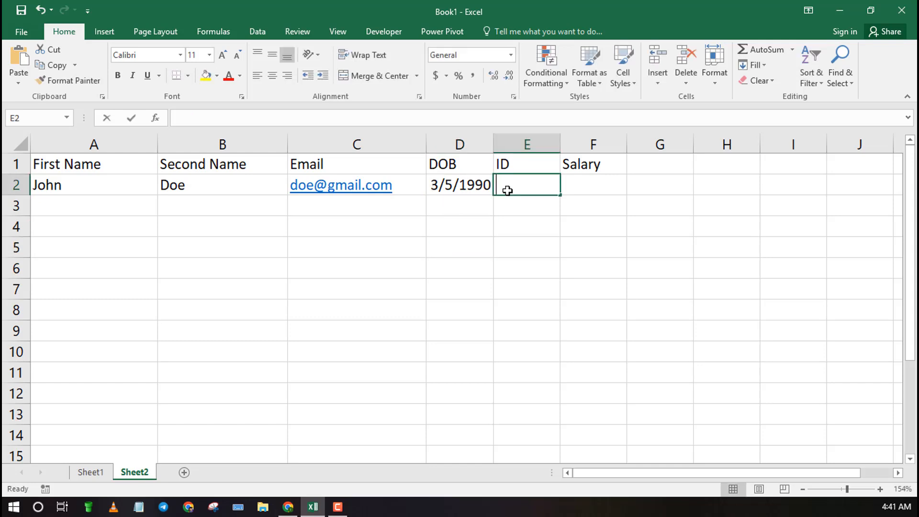
pyautogui.write('333555')
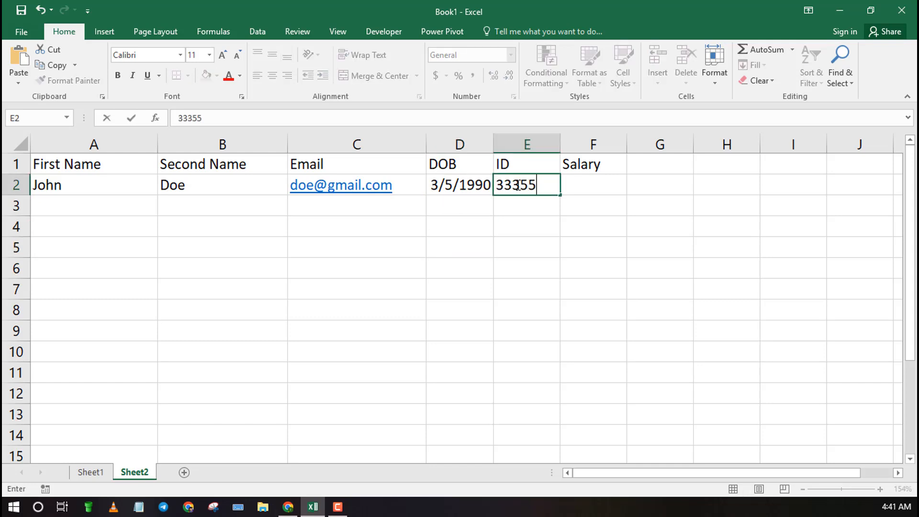
pyautogui.click(529, 223)
# Step: Enter the salary 10000 in F2
pyautogui.click(583, 185)
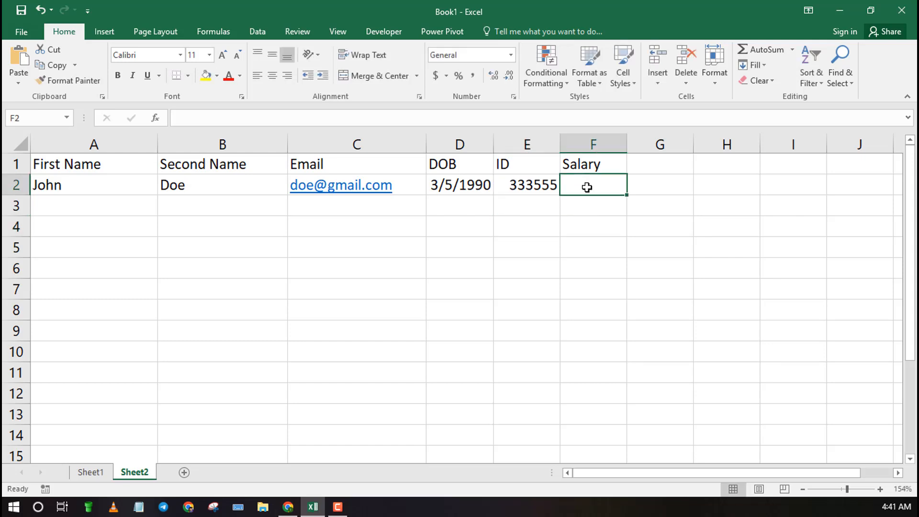
pyautogui.write('10')
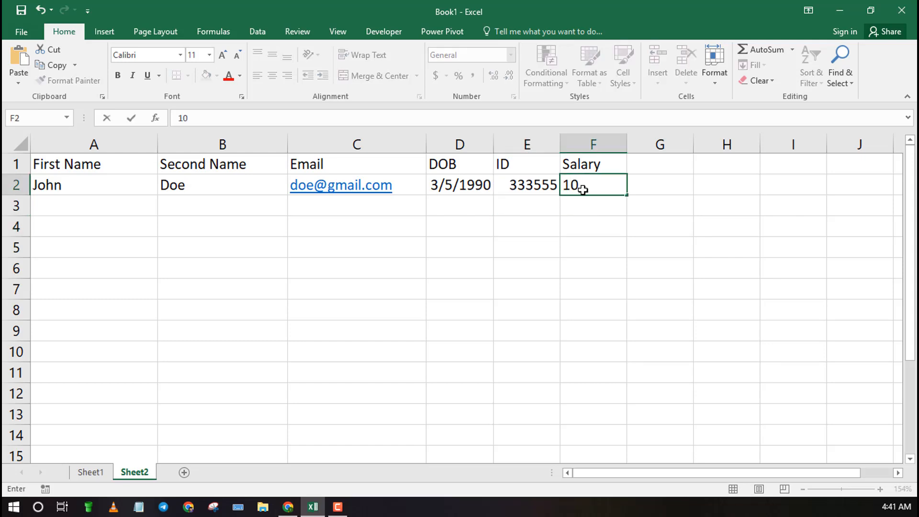
pyautogui.write('000')
pyautogui.click(567, 242)
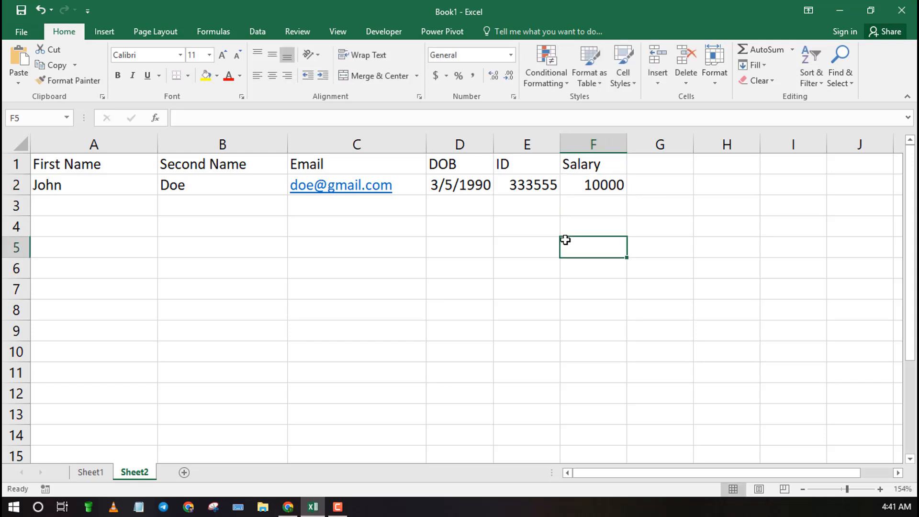
pyautogui.click(604, 188)
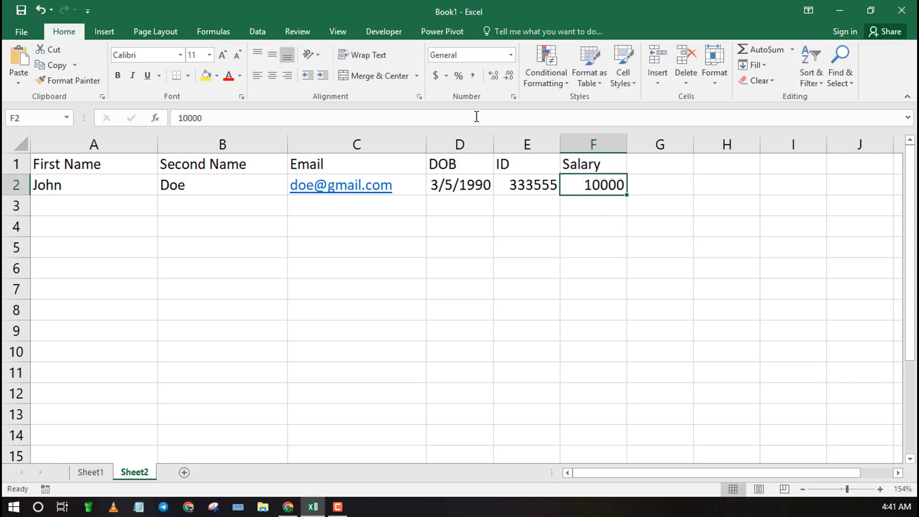
pyautogui.click(447, 252)
# Step: Convert the range A1:F2 into a table with headers
pyautogui.moveTo(619, 185); pyautogui.dragTo(26, 171)
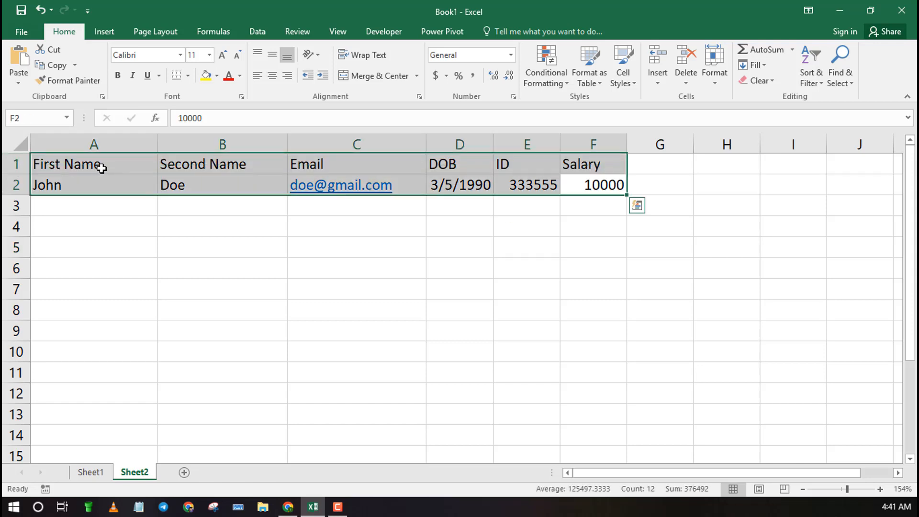
pyautogui.hotkey('ctrl', 't')
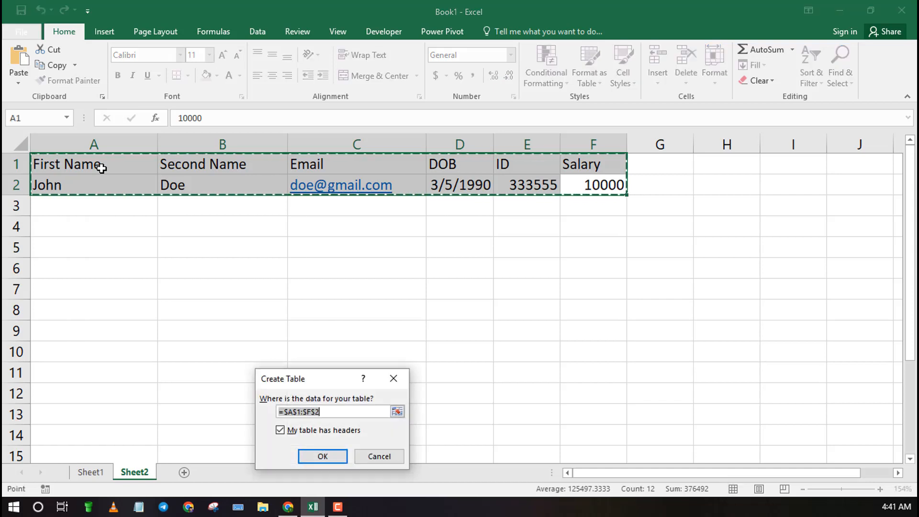
pyautogui.click(334, 456)
pyautogui.click(586, 275)
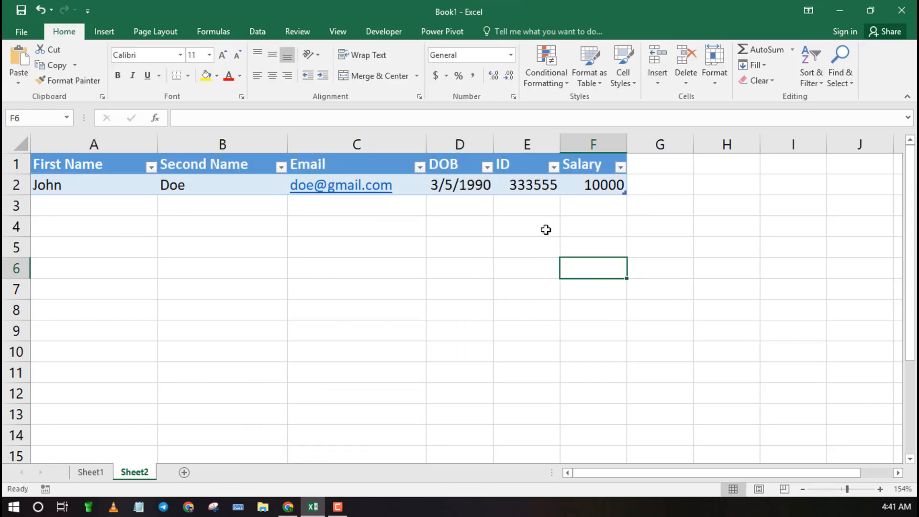
# Step: Apply the currency number format to the Salary column
pyautogui.click(590, 145)
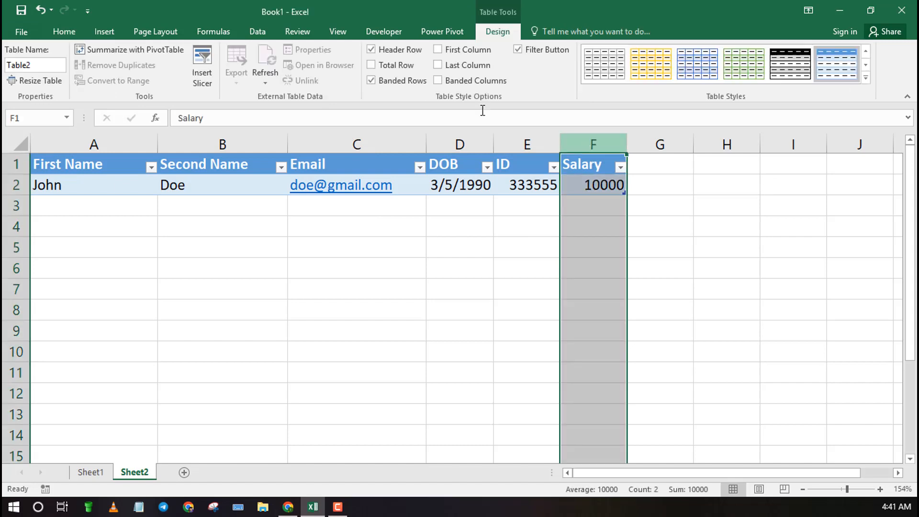
pyautogui.click(72, 32)
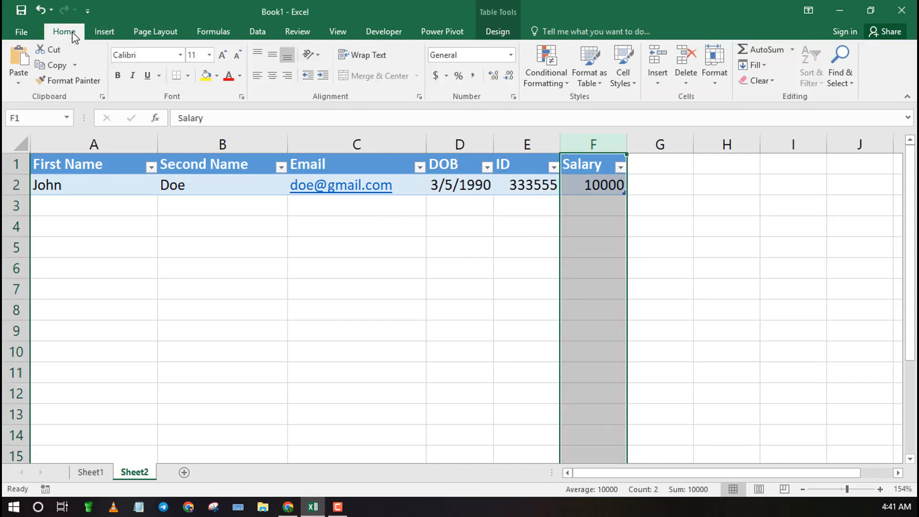
pyautogui.click(436, 75)
pyautogui.click(506, 289)
pyautogui.click(356, 292)
pyautogui.click(199, 294)
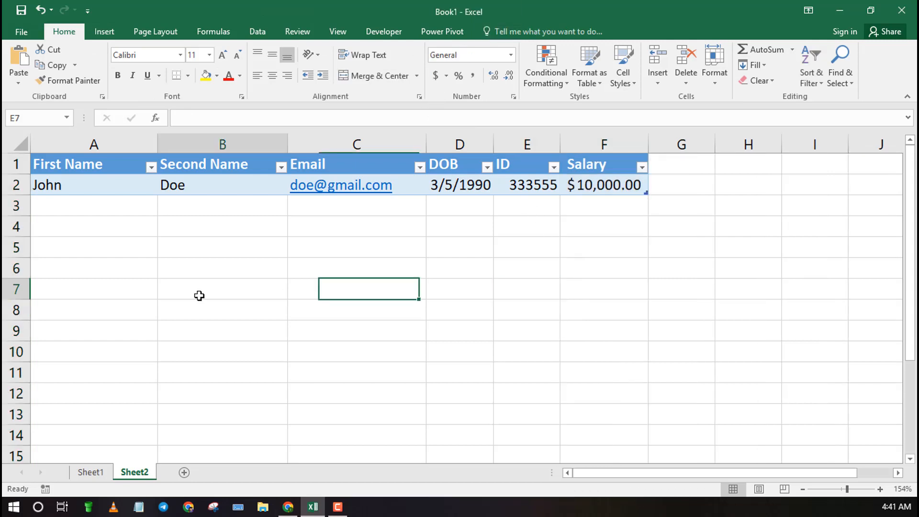
pyautogui.click(223, 204)
pyautogui.click(496, 233)
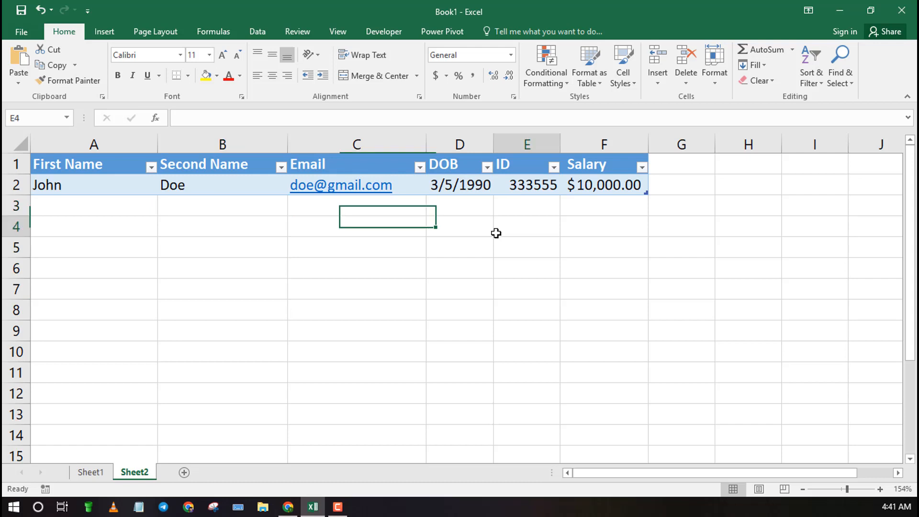
pyautogui.click(260, 183)
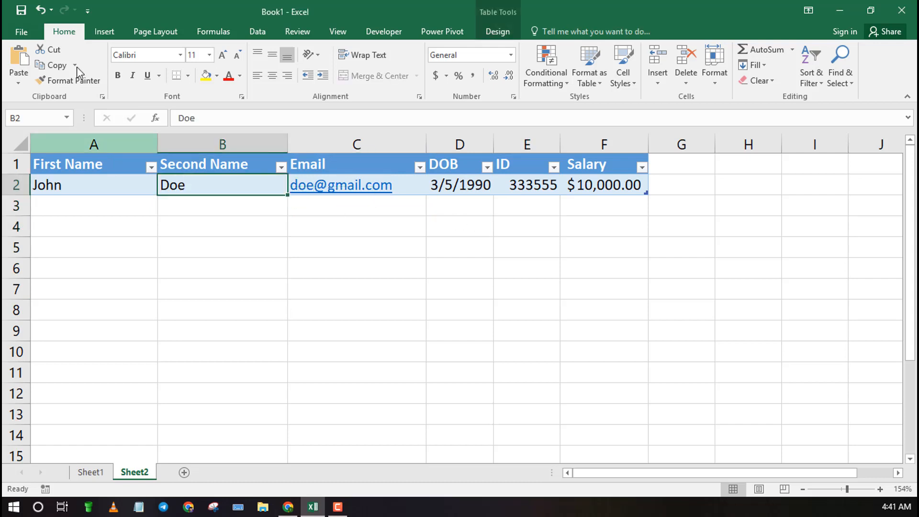
# Step: Add the Form command from All Commands to the Quick Access Toolbar
pyautogui.click(89, 12)
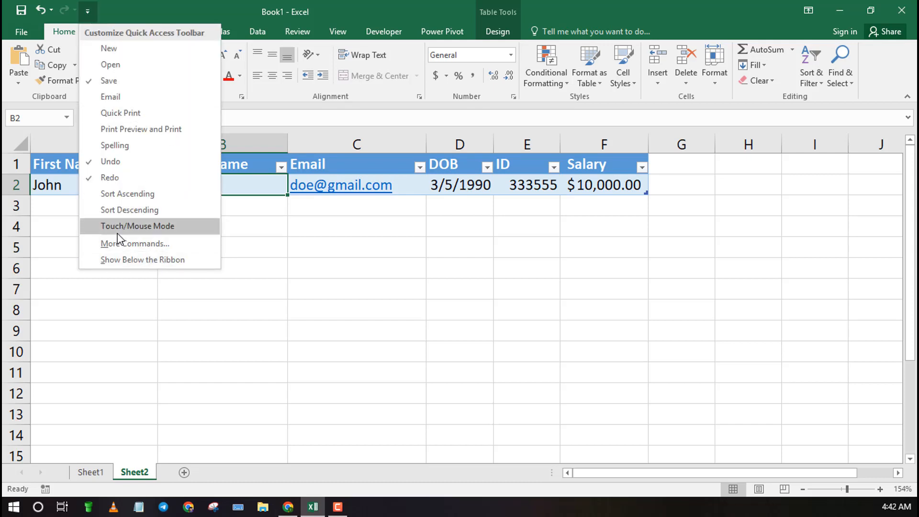
pyautogui.click(145, 245)
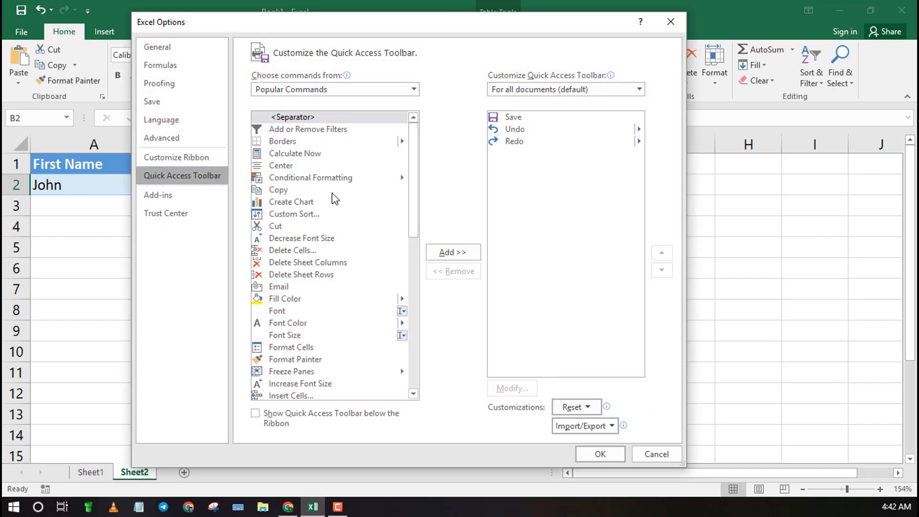
pyautogui.scroll(-4, 332, 203)
pyautogui.click(311, 89)
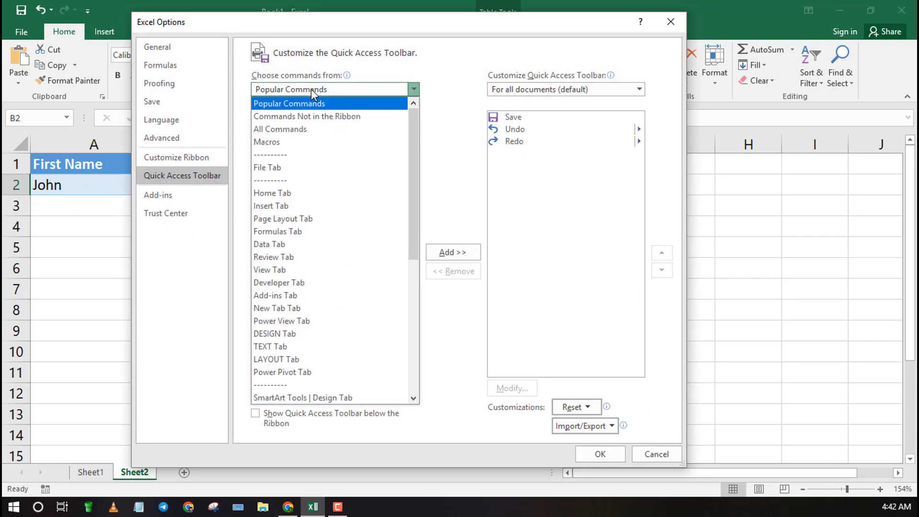
pyautogui.click(286, 126)
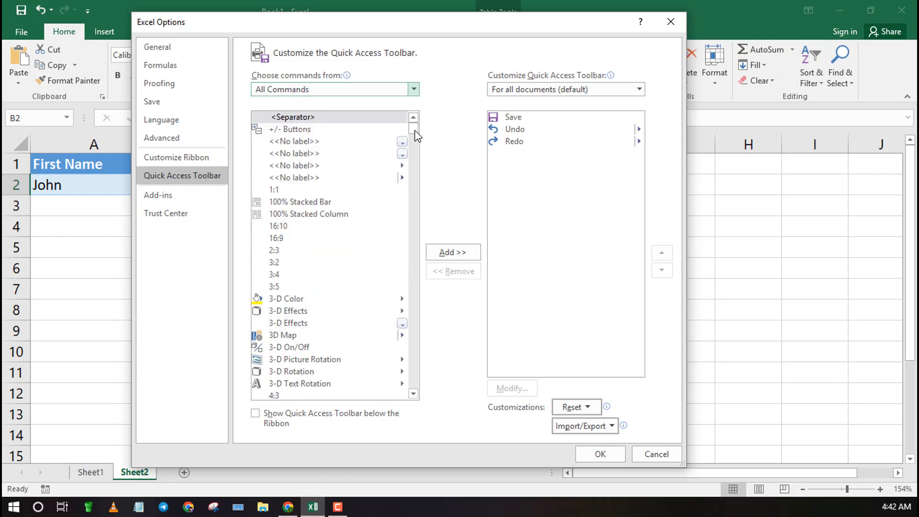
pyautogui.moveTo(414, 131); pyautogui.dragTo(410, 228)
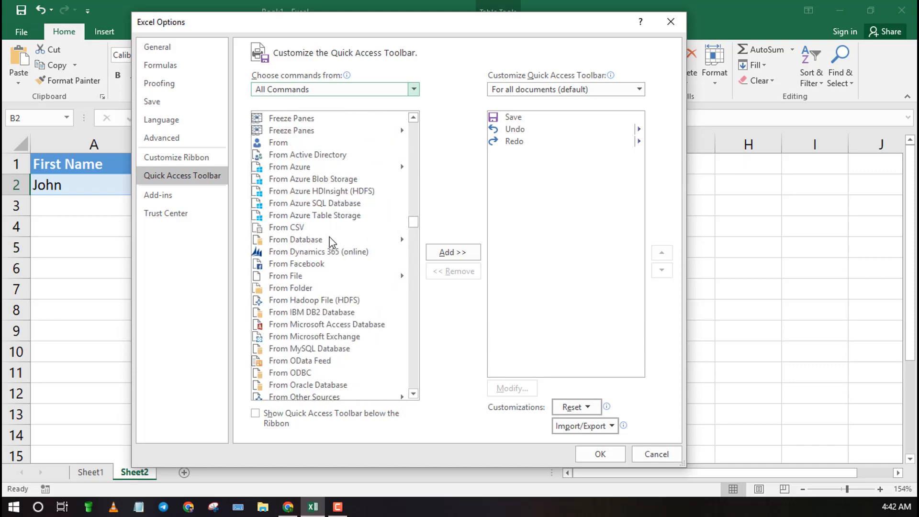
pyautogui.scroll(2, 331, 242)
pyautogui.scroll(9, 330, 242)
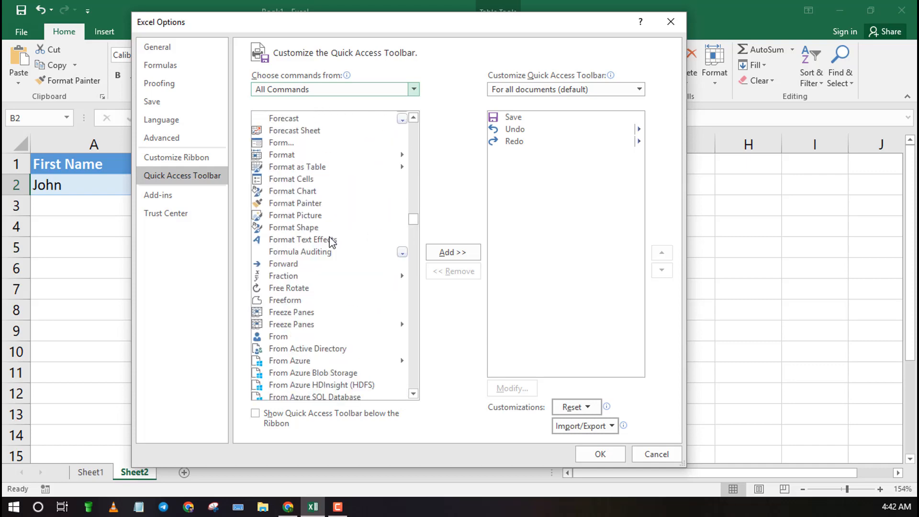
pyautogui.scroll(-2, 331, 241)
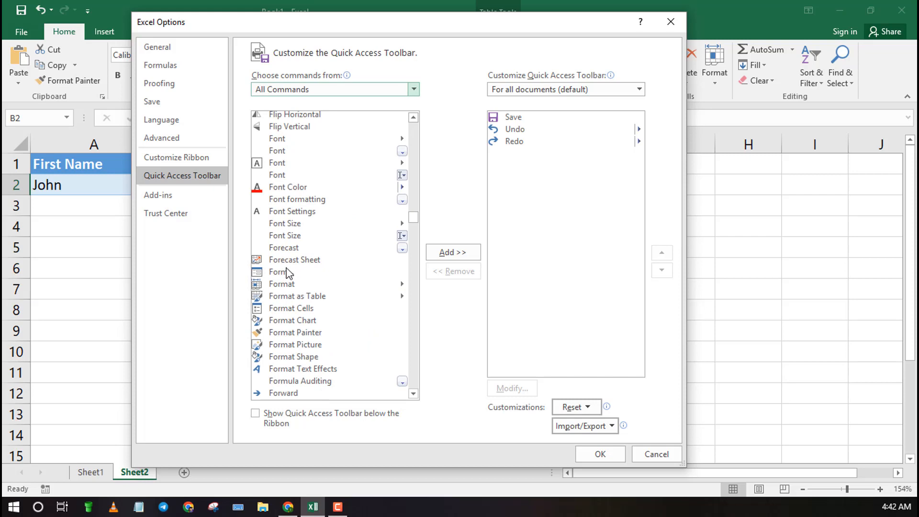
pyautogui.click(285, 271)
pyautogui.click(437, 254)
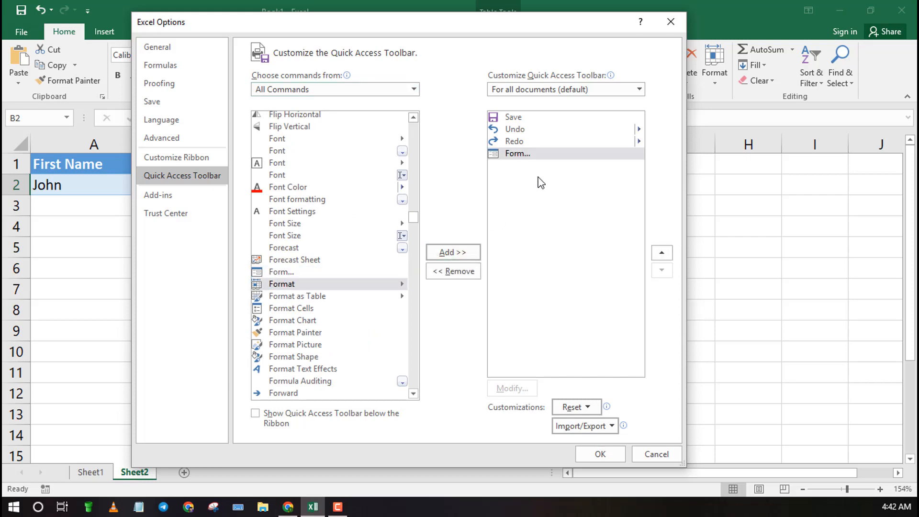
pyautogui.click(606, 452)
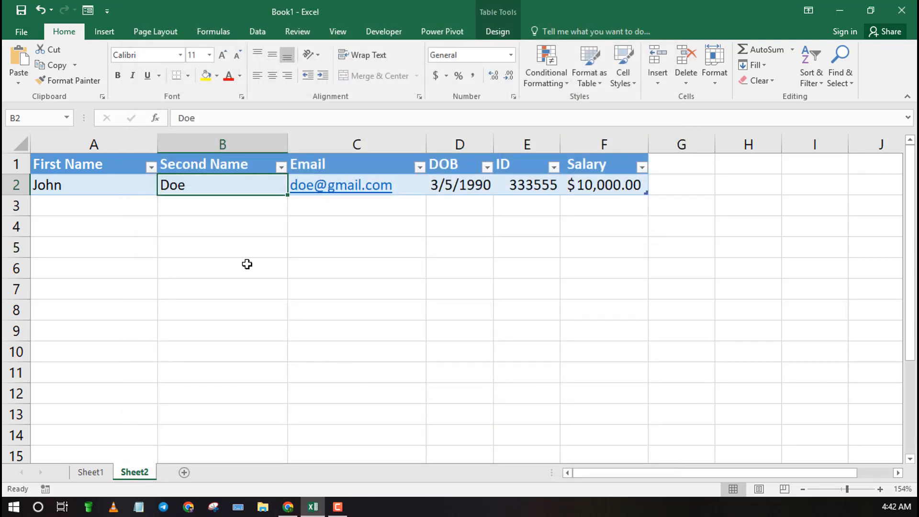
# Step: Open the data form for the employee table and start a new record
pyautogui.click(336, 293)
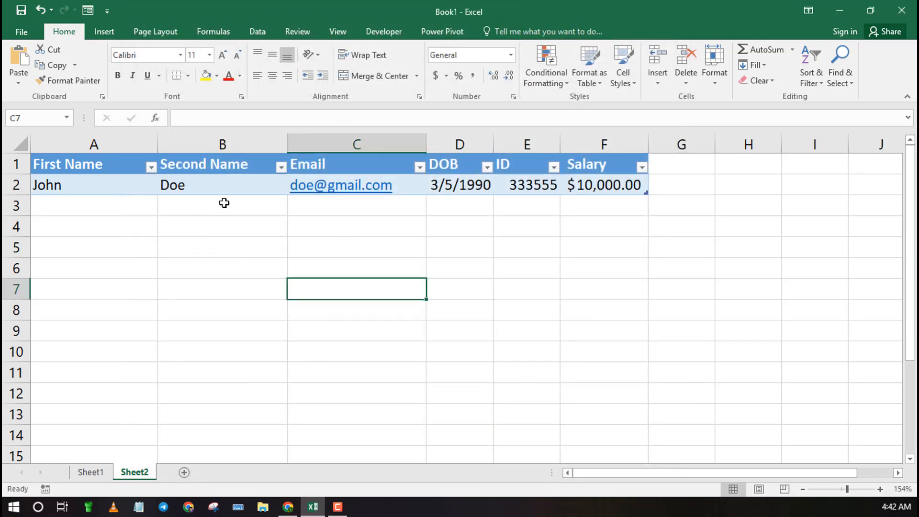
pyautogui.click(244, 185)
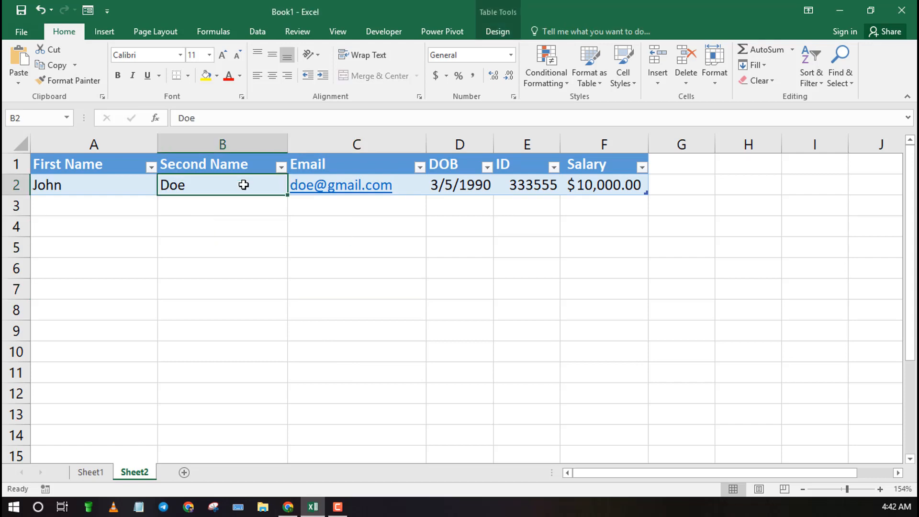
pyautogui.click(88, 12)
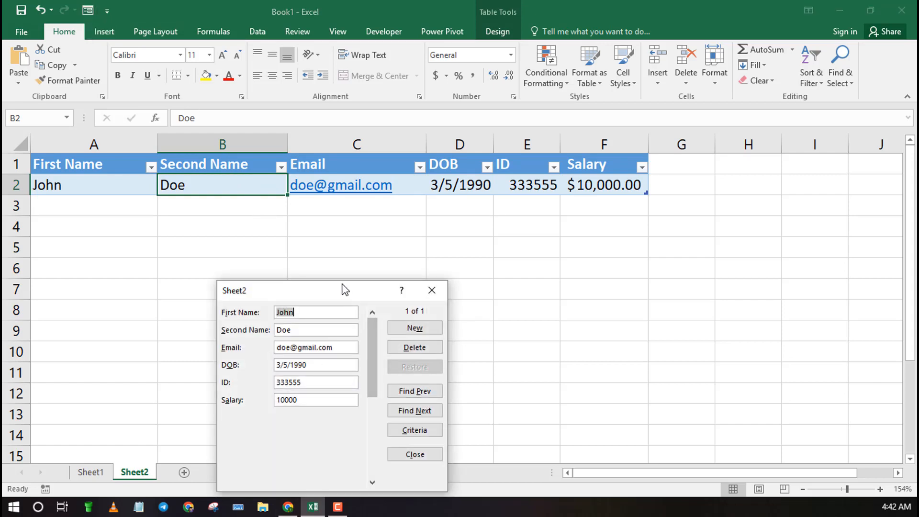
pyautogui.moveTo(336, 294); pyautogui.dragTo(343, 248)
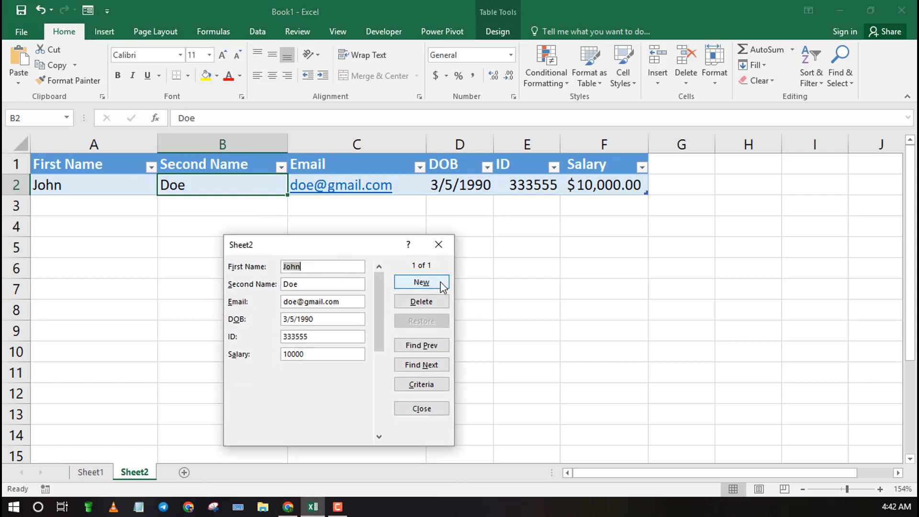
pyautogui.click(440, 284)
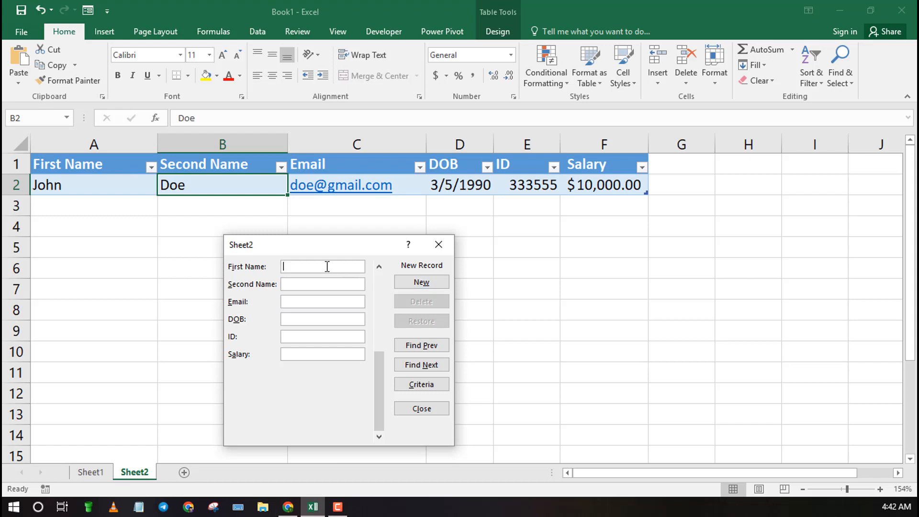
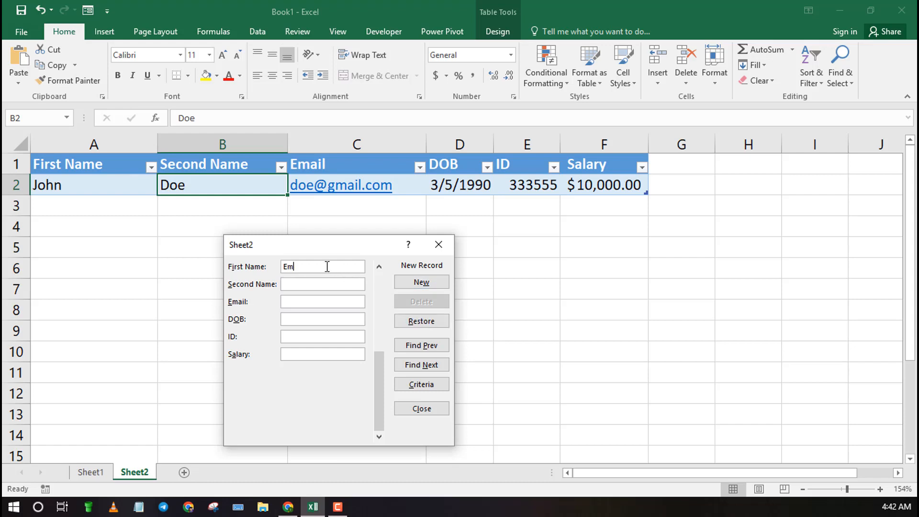
# Step: Fill in the new employee's first name, second name and e-mail in the form
pyautogui.click(305, 282)
pyautogui.click(301, 298)
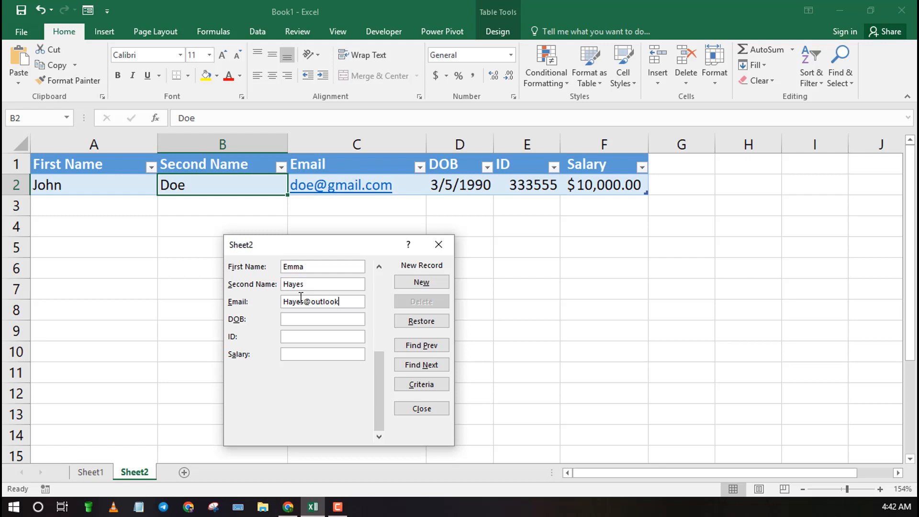
# Step: Enter the date of birth, ID and salary 30000, add the record, and close the form
pyautogui.click(314, 316)
pyautogui.write('Jam')
pyautogui.click(295, 335)
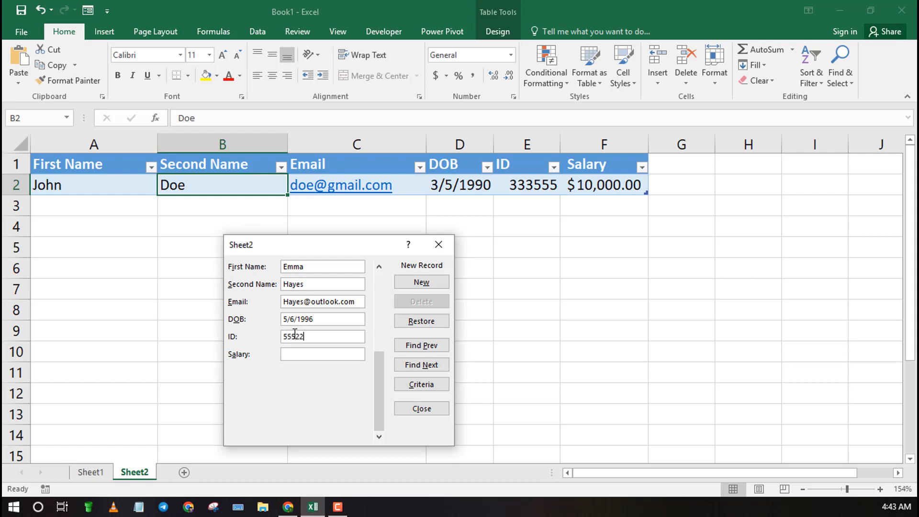
pyautogui.click(332, 357)
pyautogui.click(428, 282)
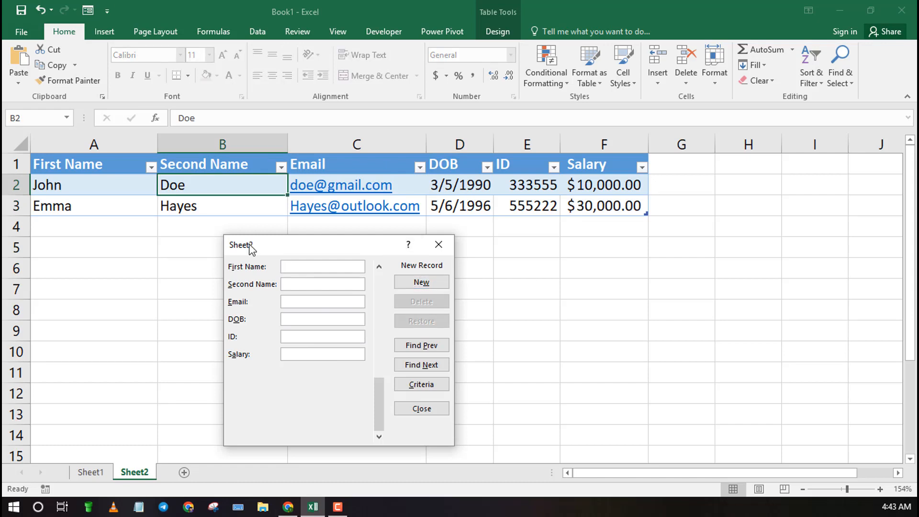
pyautogui.click(436, 244)
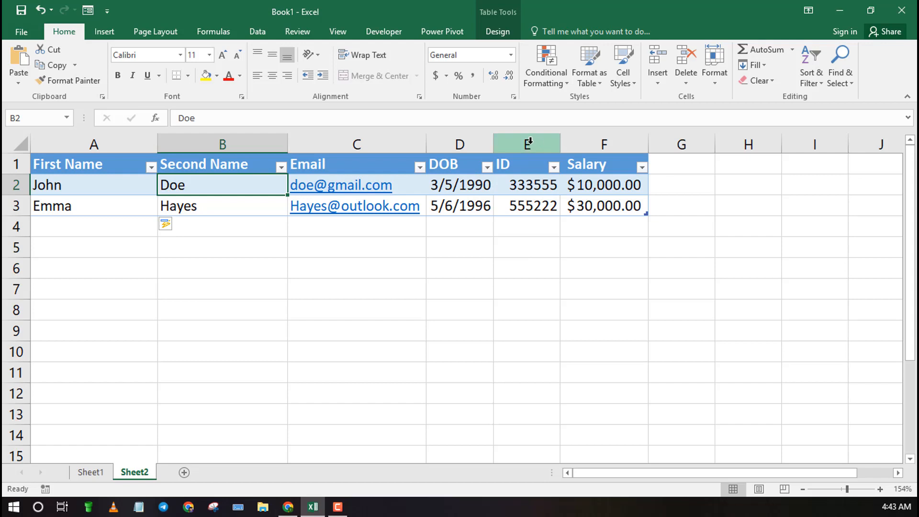
# Step: Open data validation for the DOB column and set the allowed values to Date
pyautogui.click(455, 142)
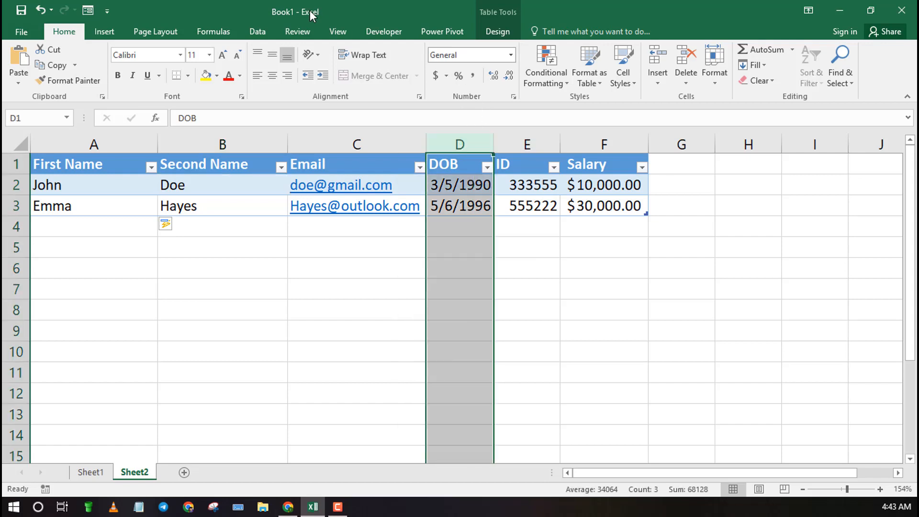
pyautogui.click(254, 31)
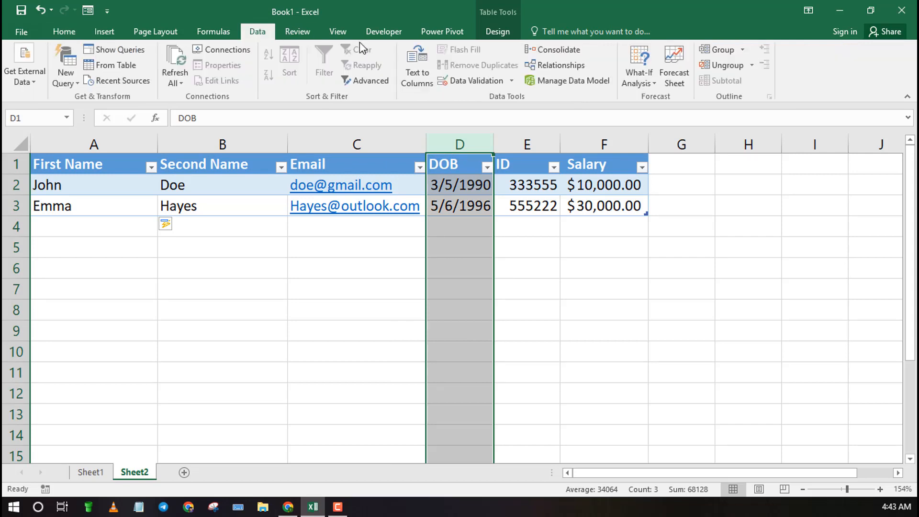
pyautogui.click(511, 80)
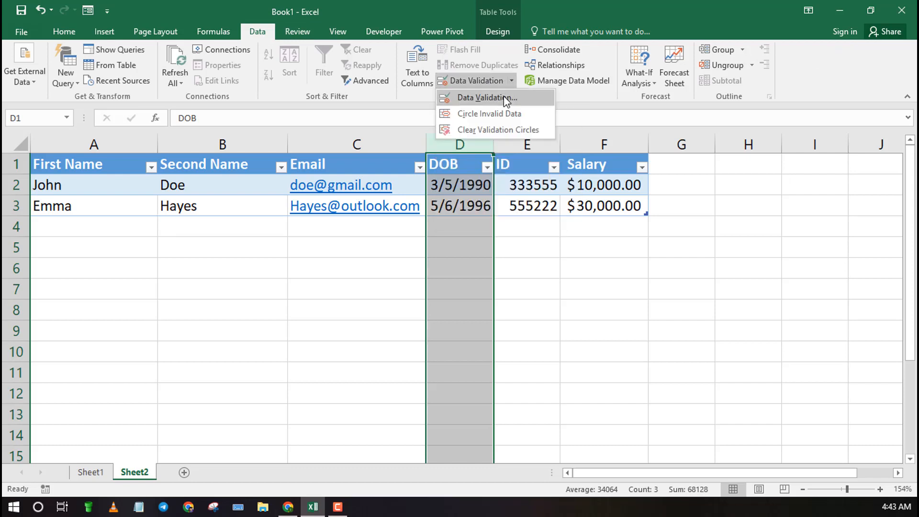
pyautogui.click(504, 97)
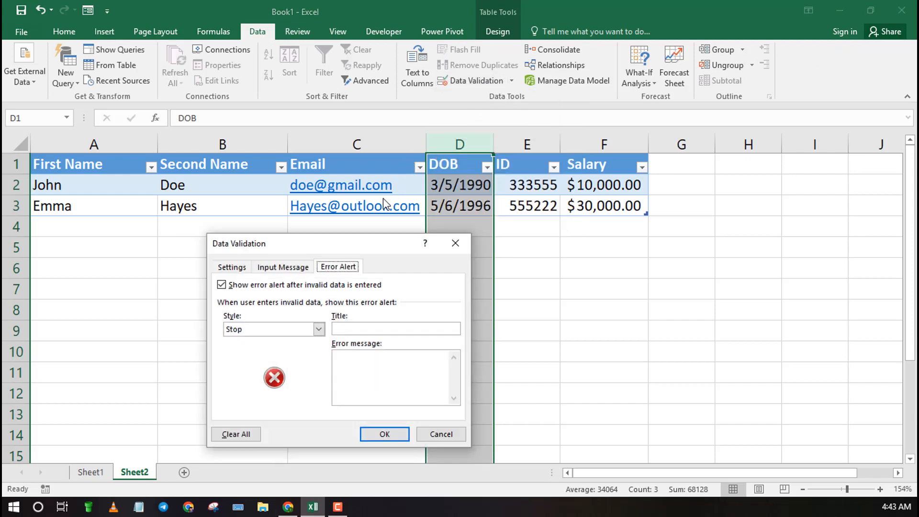
pyautogui.click(237, 269)
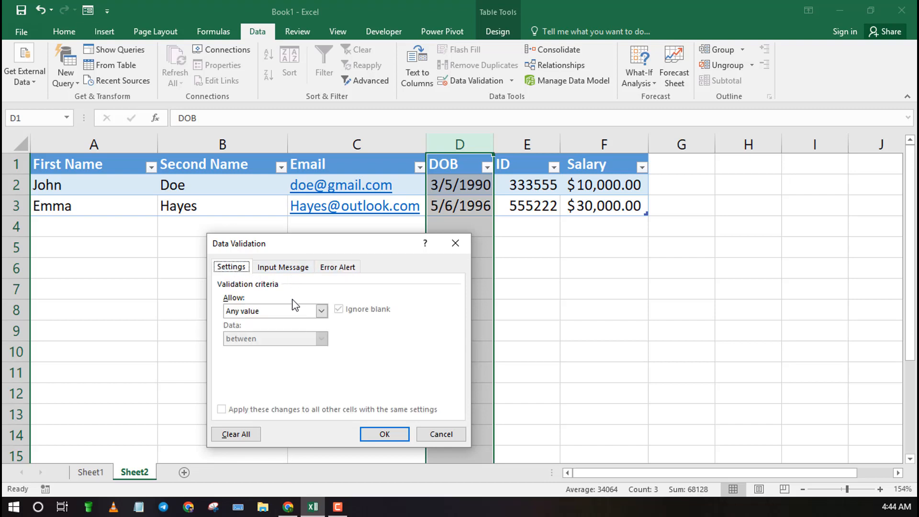
pyautogui.click(320, 311)
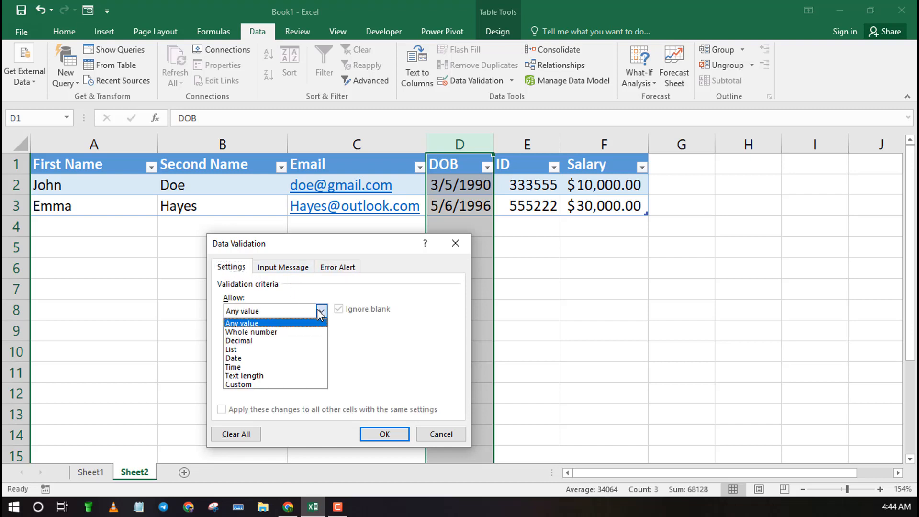
pyautogui.click(274, 359)
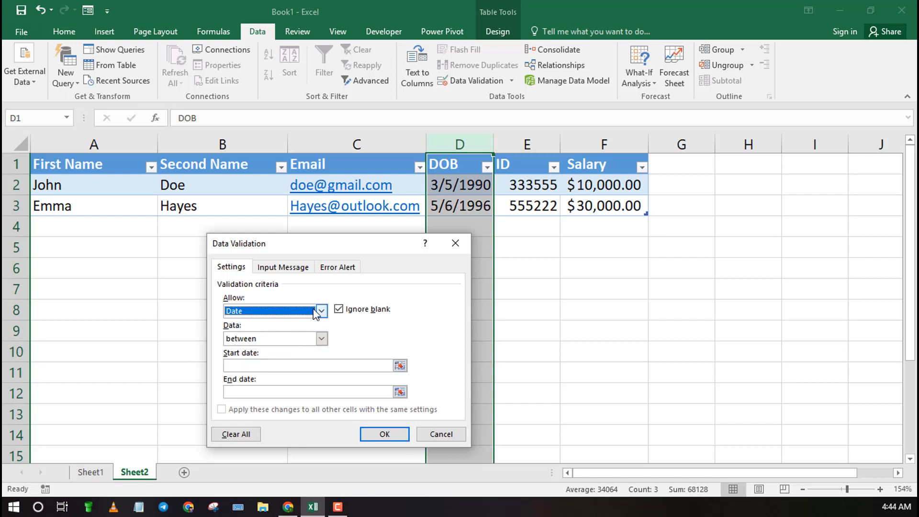
# Step: Limit DOB entries to dates less than 01/01/2010 and apply the validation
pyautogui.click(321, 339)
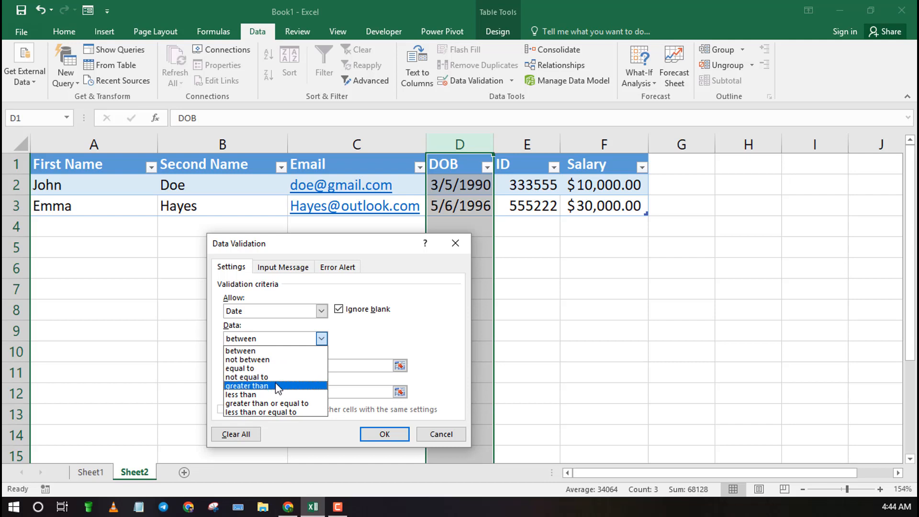
pyautogui.click(275, 394)
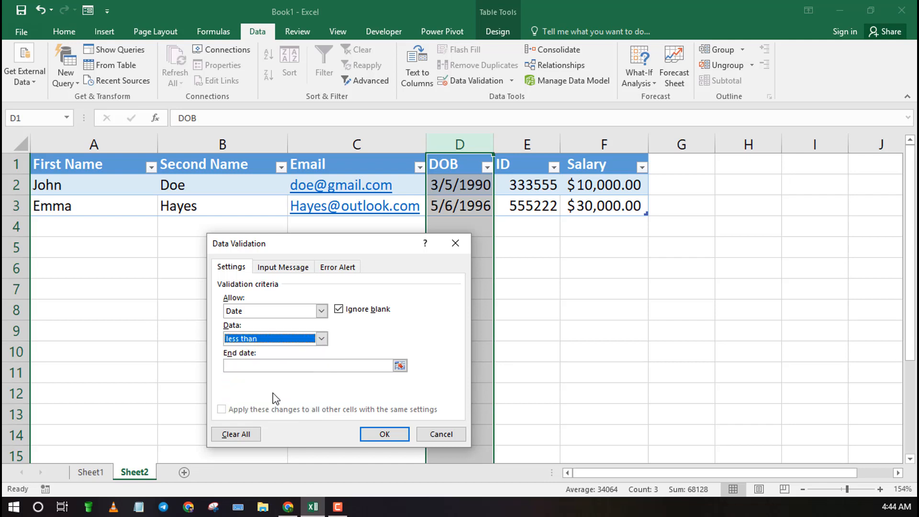
pyautogui.click(272, 366)
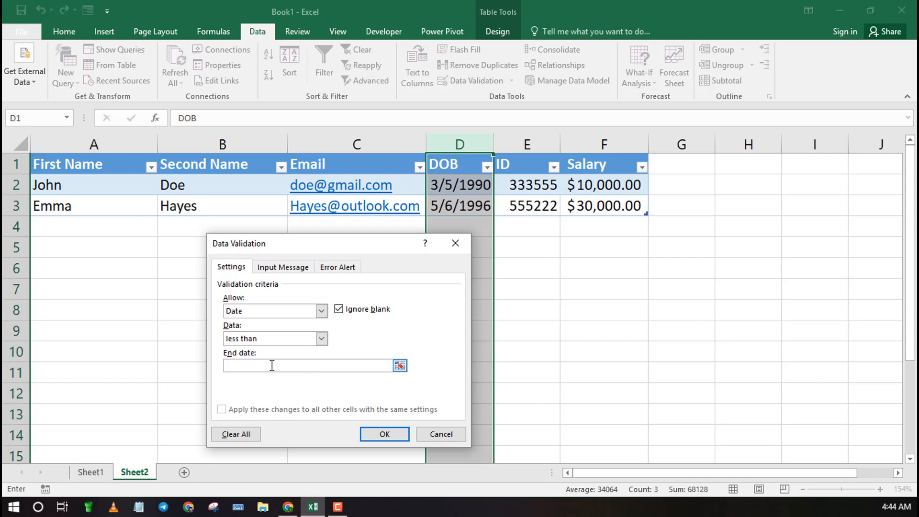
pyautogui.write('01/01/2010')
pyautogui.click(386, 434)
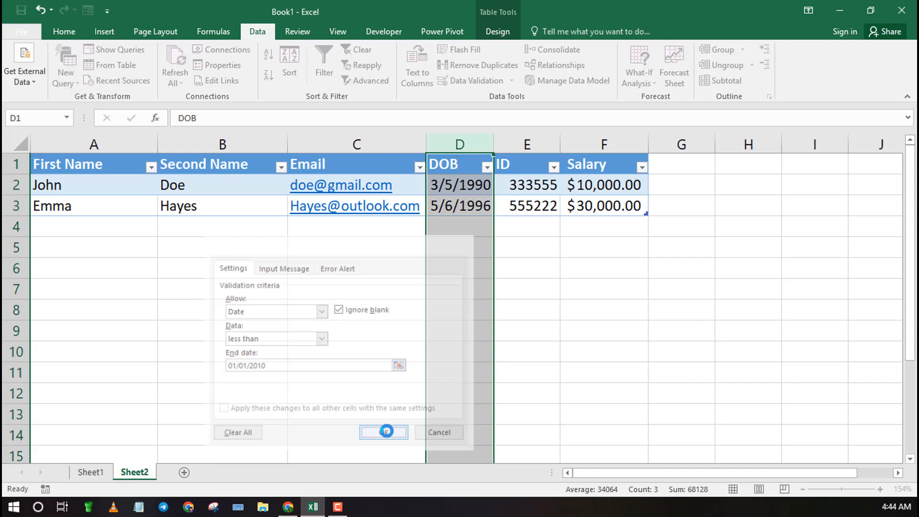
# Step: Reopen the data form from a table cell and start another new record
pyautogui.click(625, 287)
pyautogui.click(243, 203)
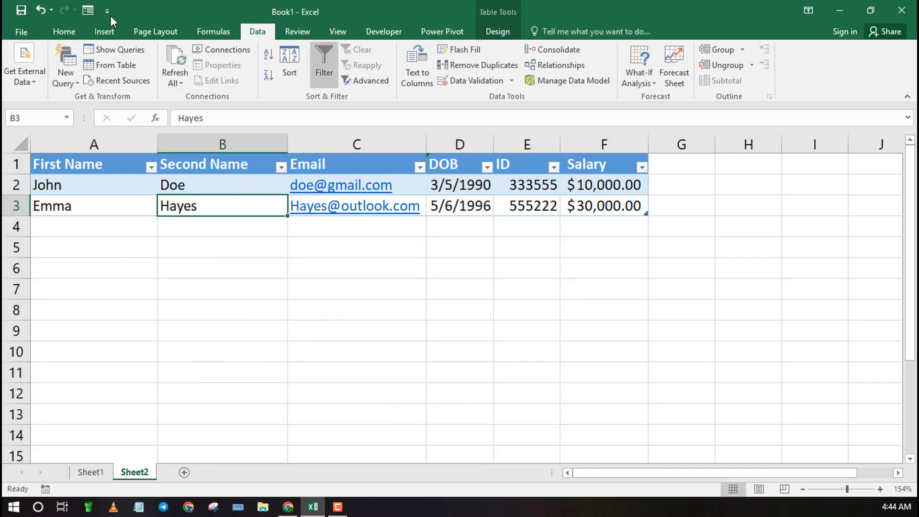
pyautogui.click(89, 11)
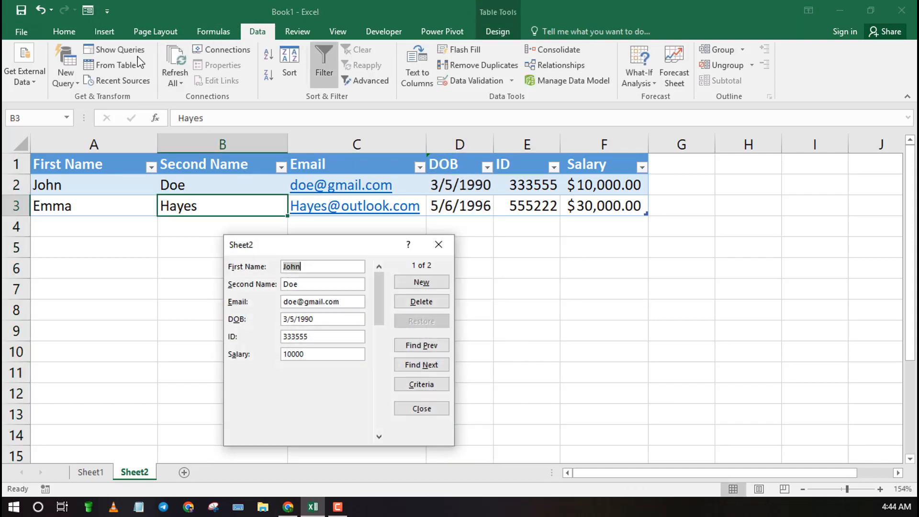
pyautogui.click(421, 283)
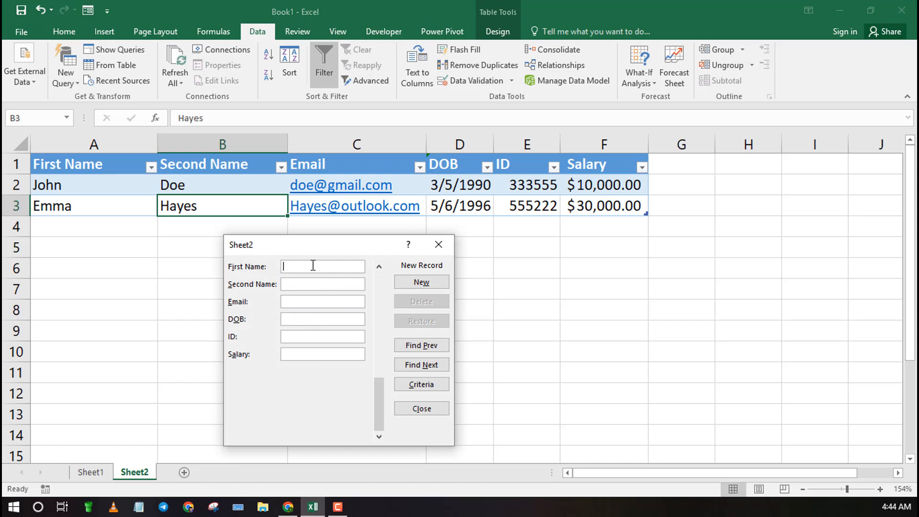
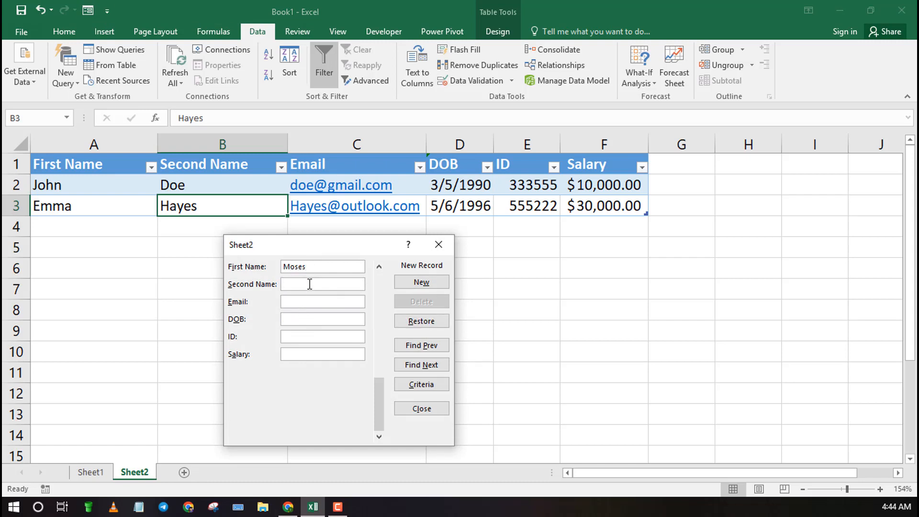
# Step: Fill in the third employee's first name, second name and e-mail in the form
pyautogui.click(309, 284)
pyautogui.click(310, 302)
pyautogui.click(289, 317)
pyautogui.write('4/7/2011')
pyautogui.click(294, 336)
pyautogui.write('666444')
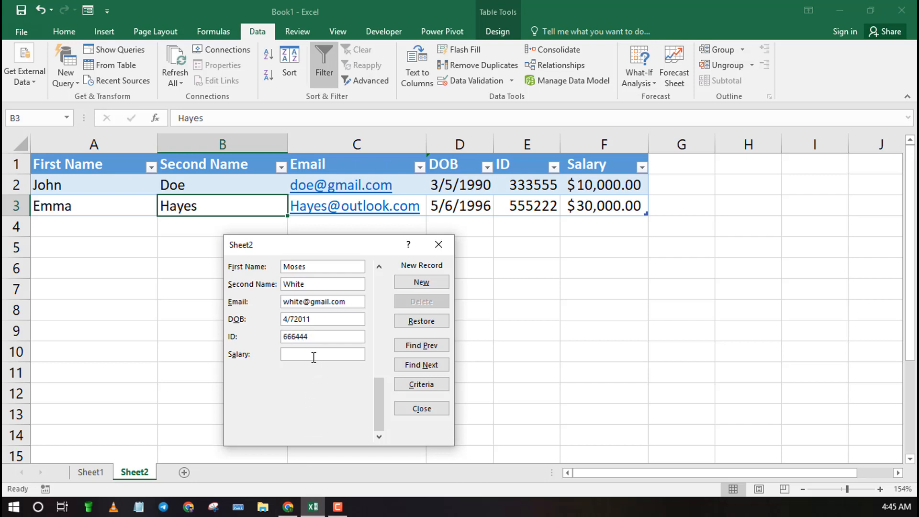
pyautogui.write('50000')
pyautogui.click(427, 285)
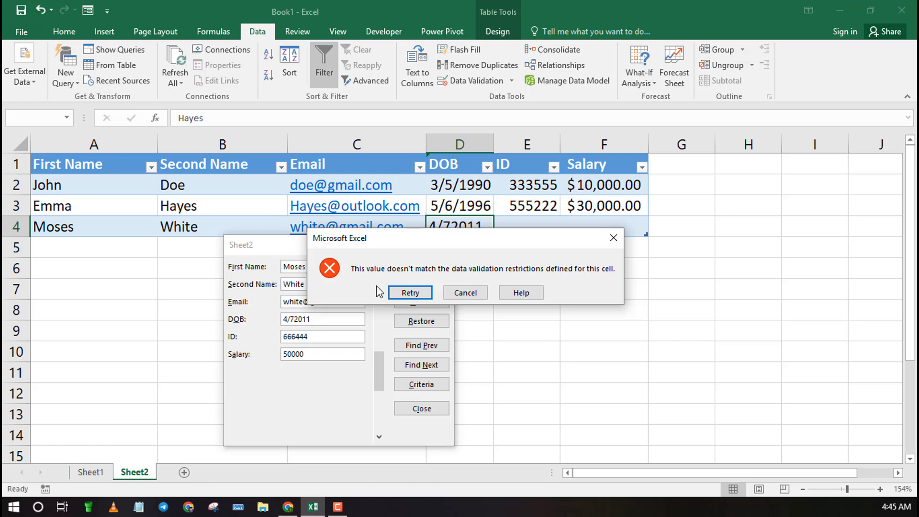
pyautogui.click(405, 292)
pyautogui.click(319, 318)
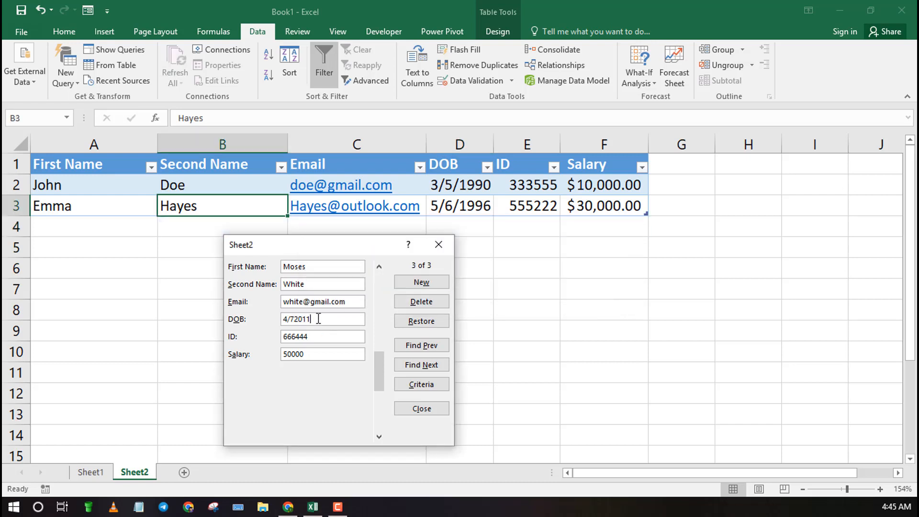
pyautogui.press('BackSpace')
pyautogui.press('BackSpace')
pyautogui.press('BackSpace')
pyautogui.press('BackSpace')
pyautogui.write('/2006')
pyautogui.click(323, 285)
pyautogui.write('e')
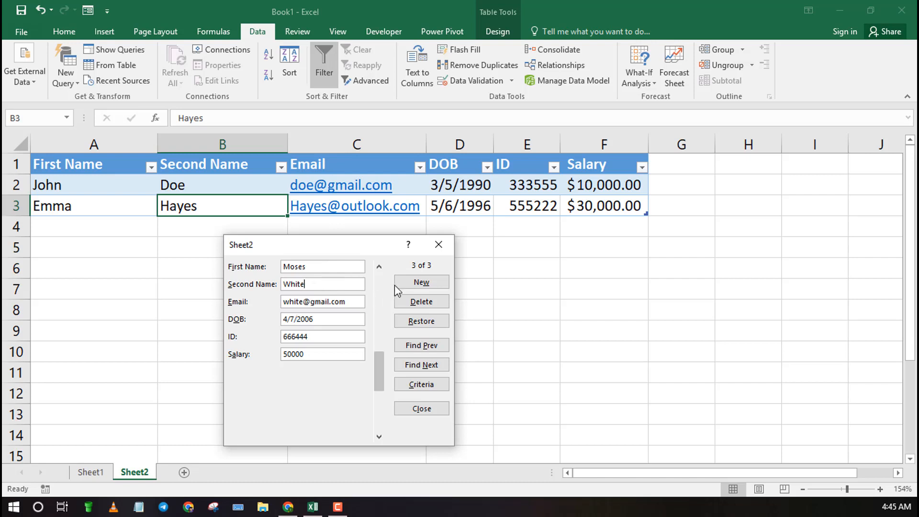
pyautogui.click(423, 282)
# Step: Browse through the stored records in the data form, then close the form
pyautogui.click(378, 286)
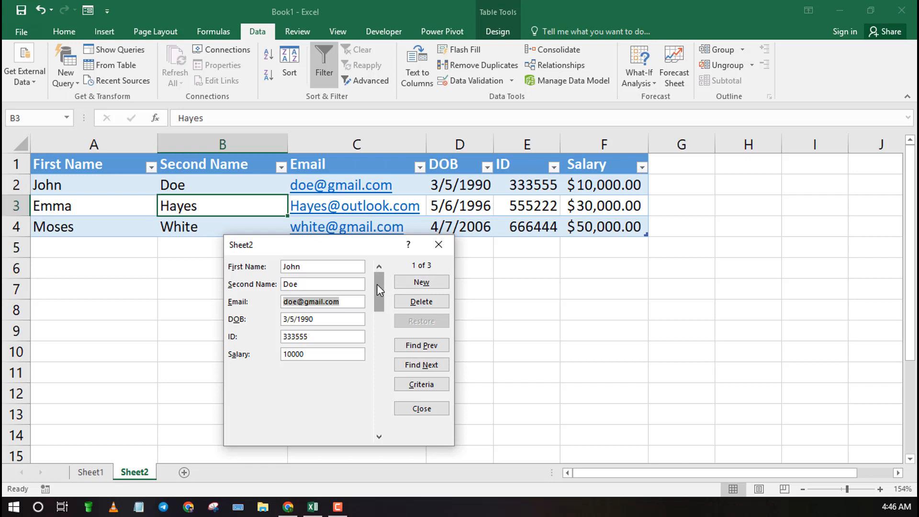
pyautogui.click(421, 366)
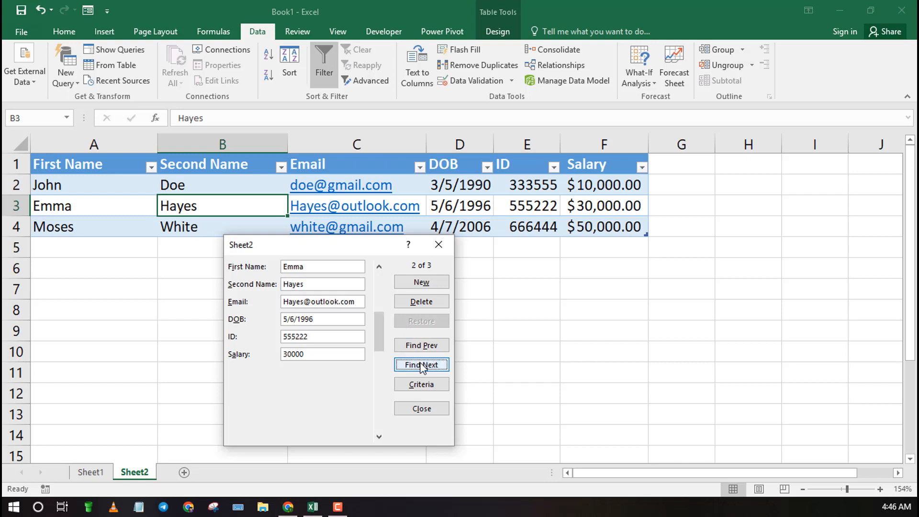
pyautogui.click(436, 245)
# Step: Open data validation for the ID column and write the error alert message "ID number should be less than 7"
pyautogui.click(336, 273)
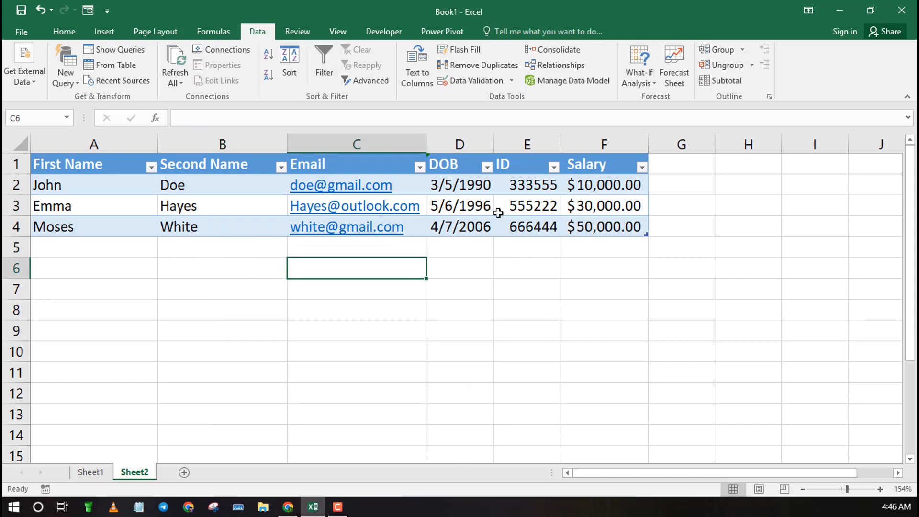
pyautogui.click(527, 144)
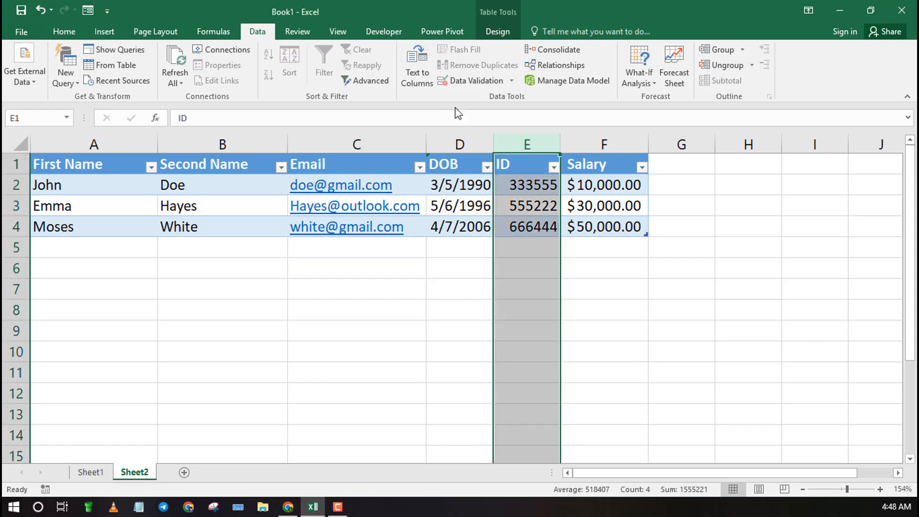
pyautogui.click(503, 81)
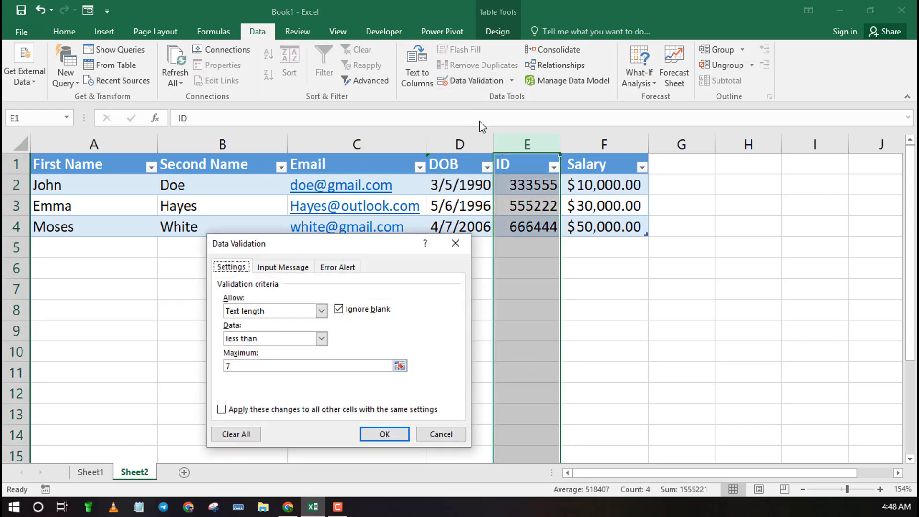
pyautogui.click(348, 269)
pyautogui.click(362, 364)
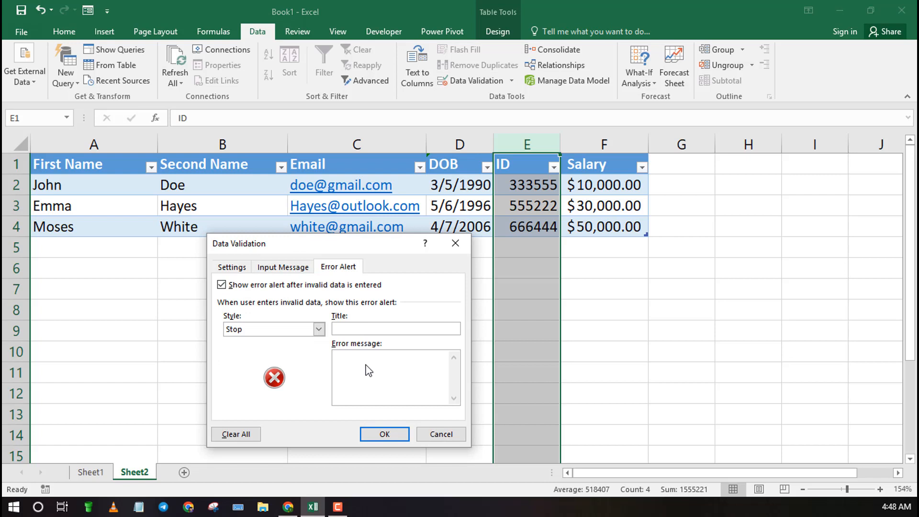
pyautogui.write('ID number should be less than 7')
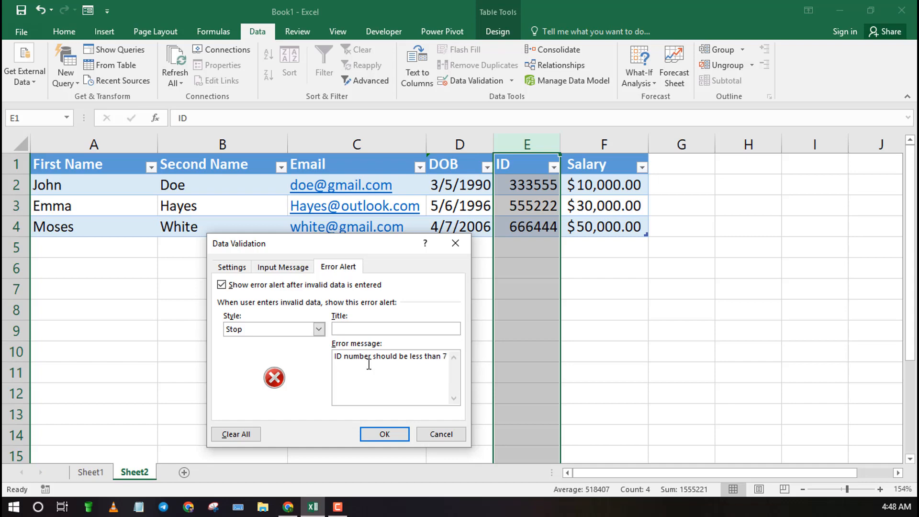